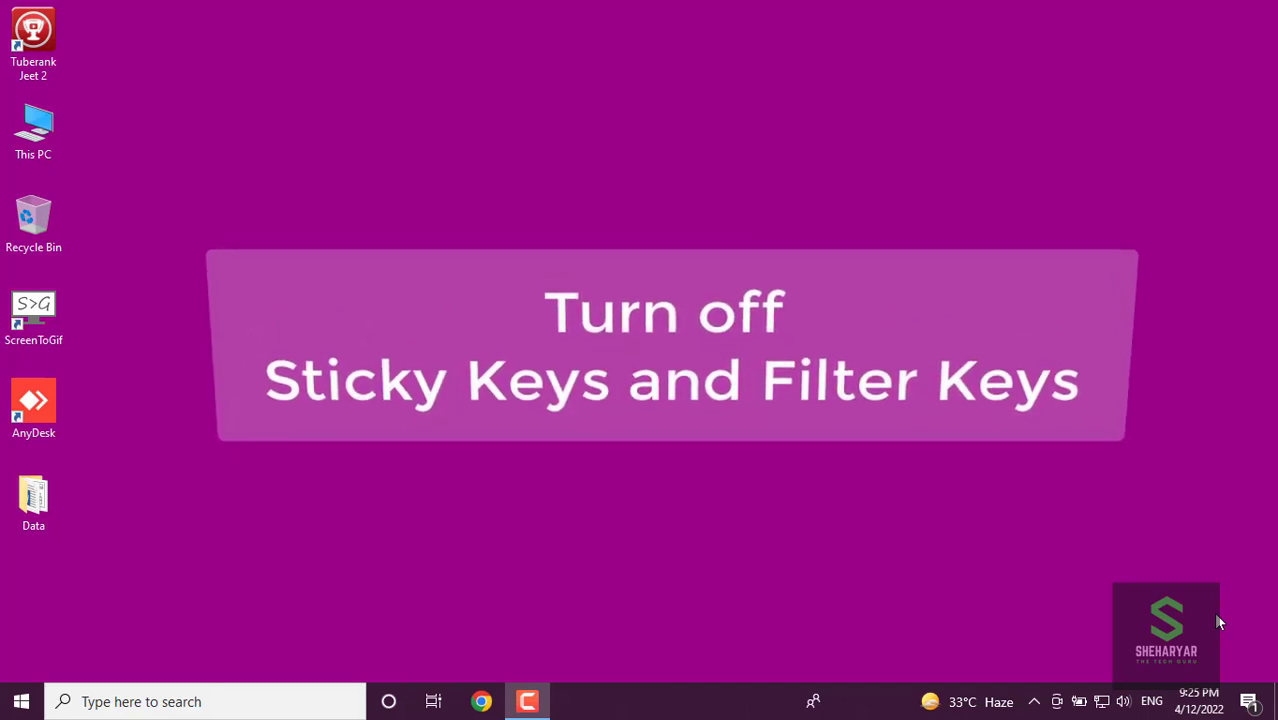
Open the Keyboard page of the Ease of Access settings.
click(170, 701)
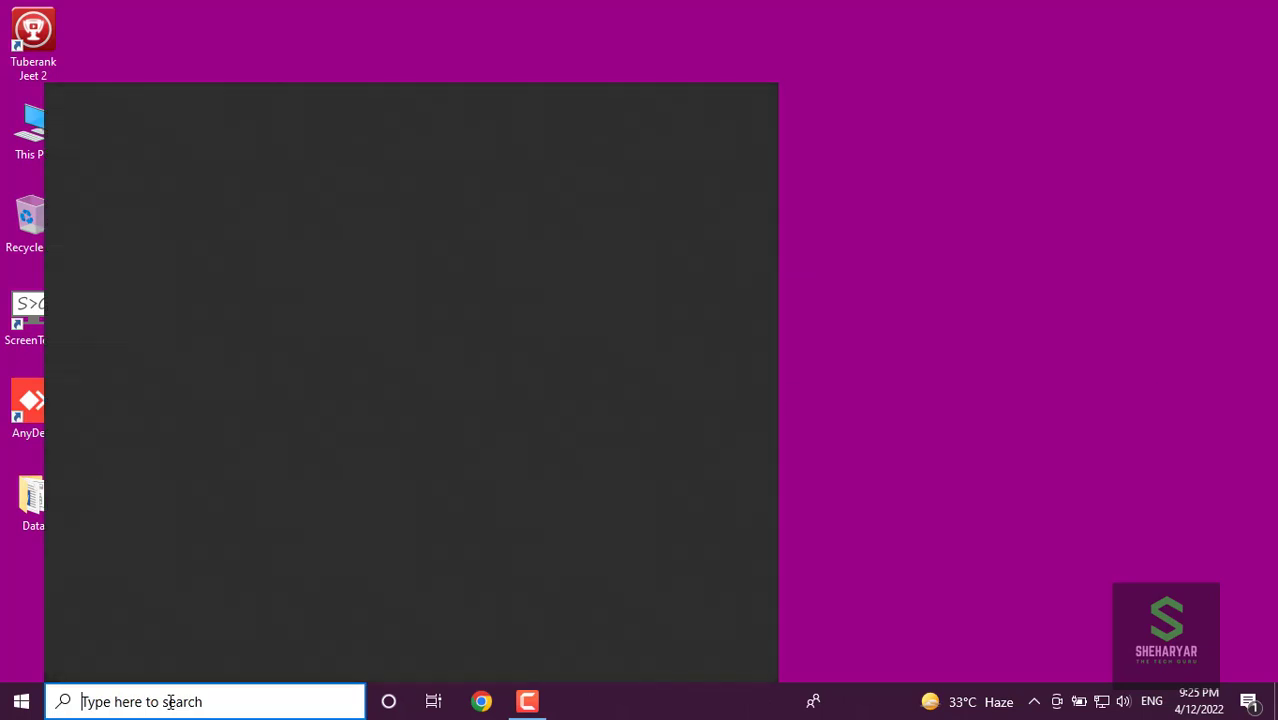
text(sett)
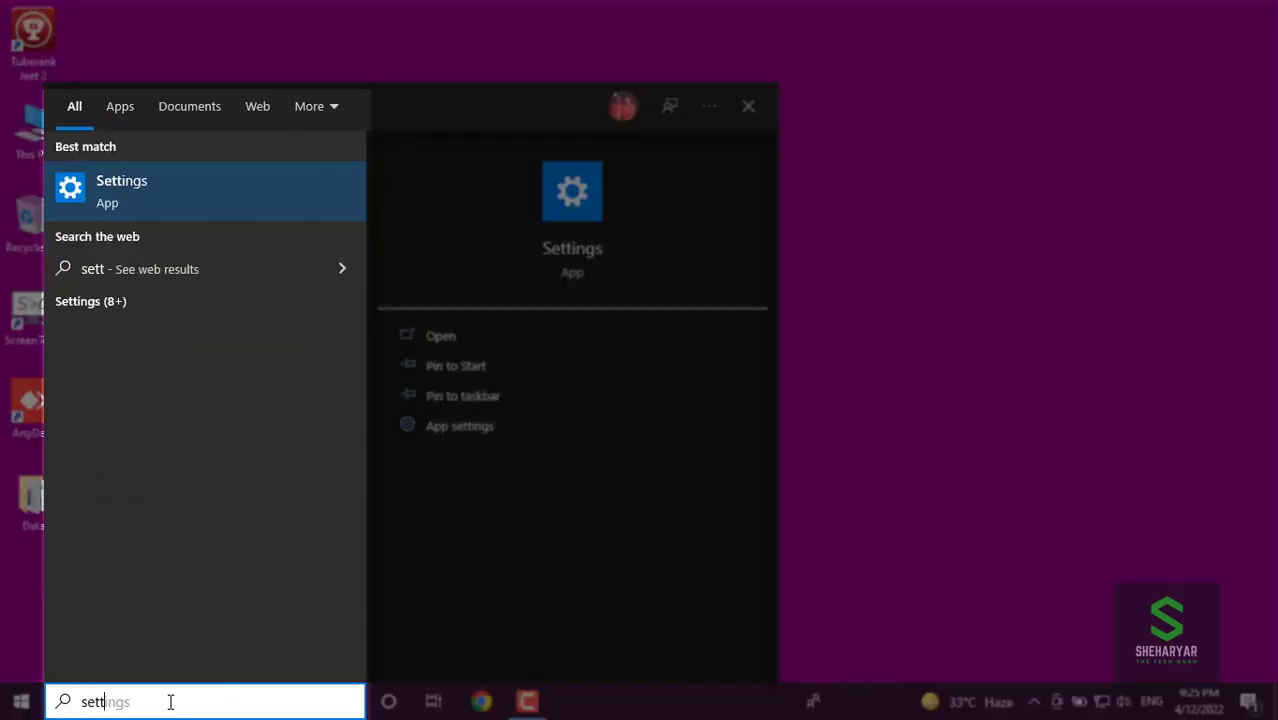
key(Return)
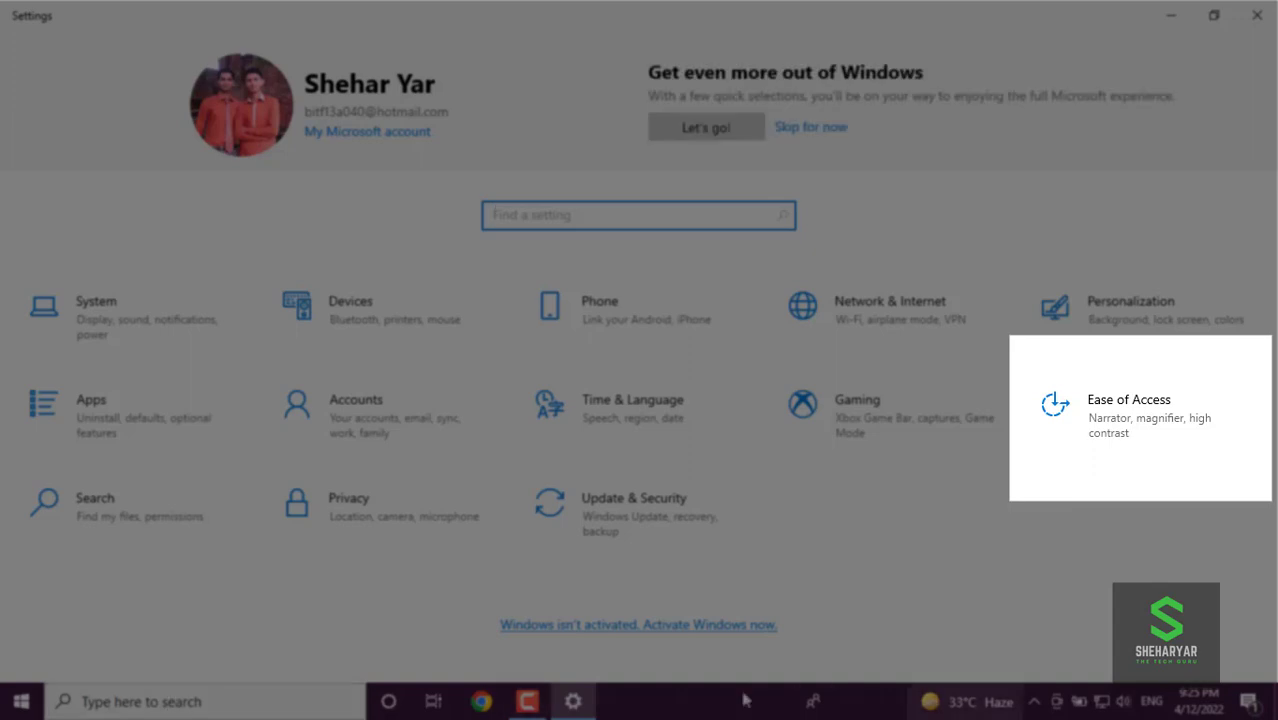
click(1119, 406)
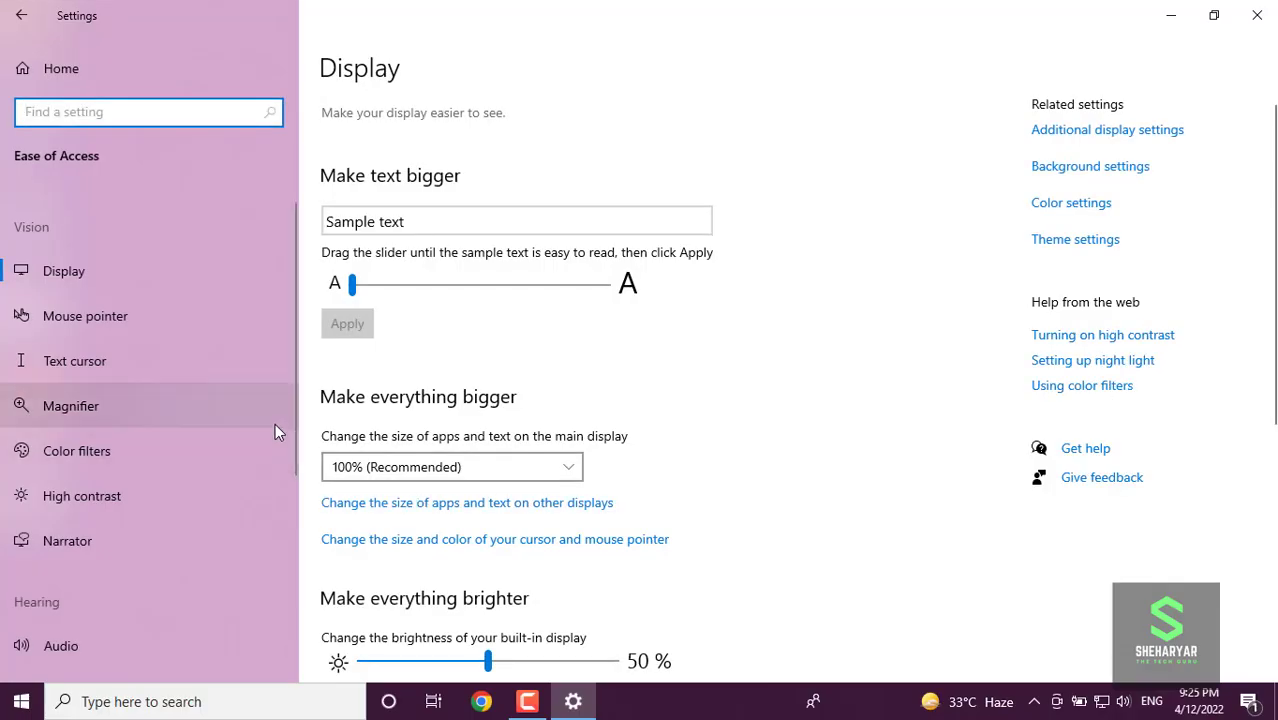
drag(294, 418, 292, 598)
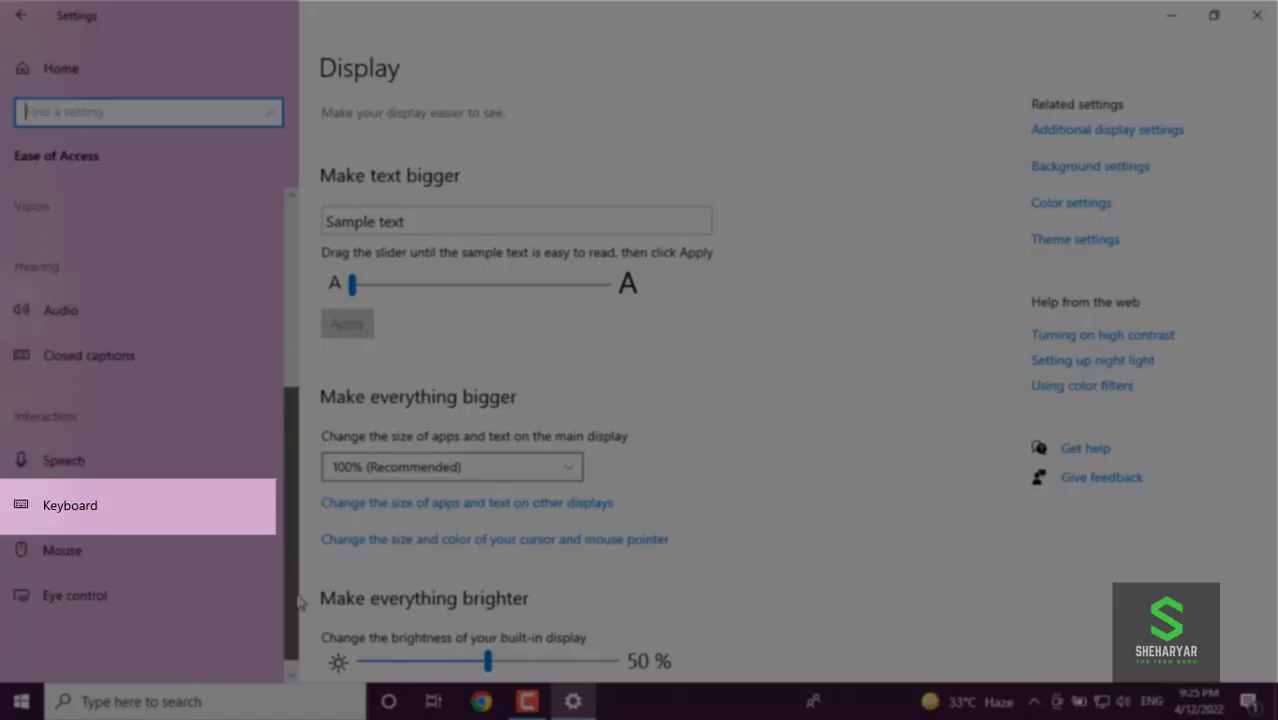
click(99, 512)
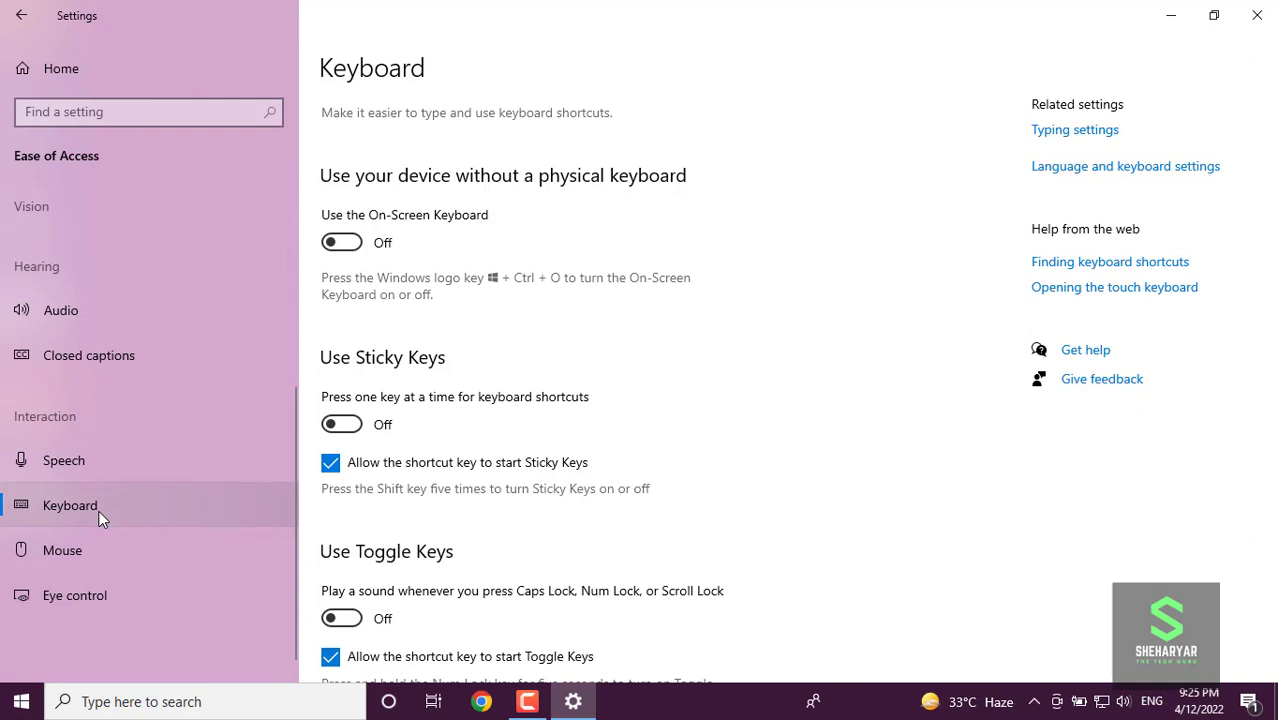
Turn off underlined access keys and the use of the PrtScn button to open screen snipping.
scroll(626, 536, down, 5)
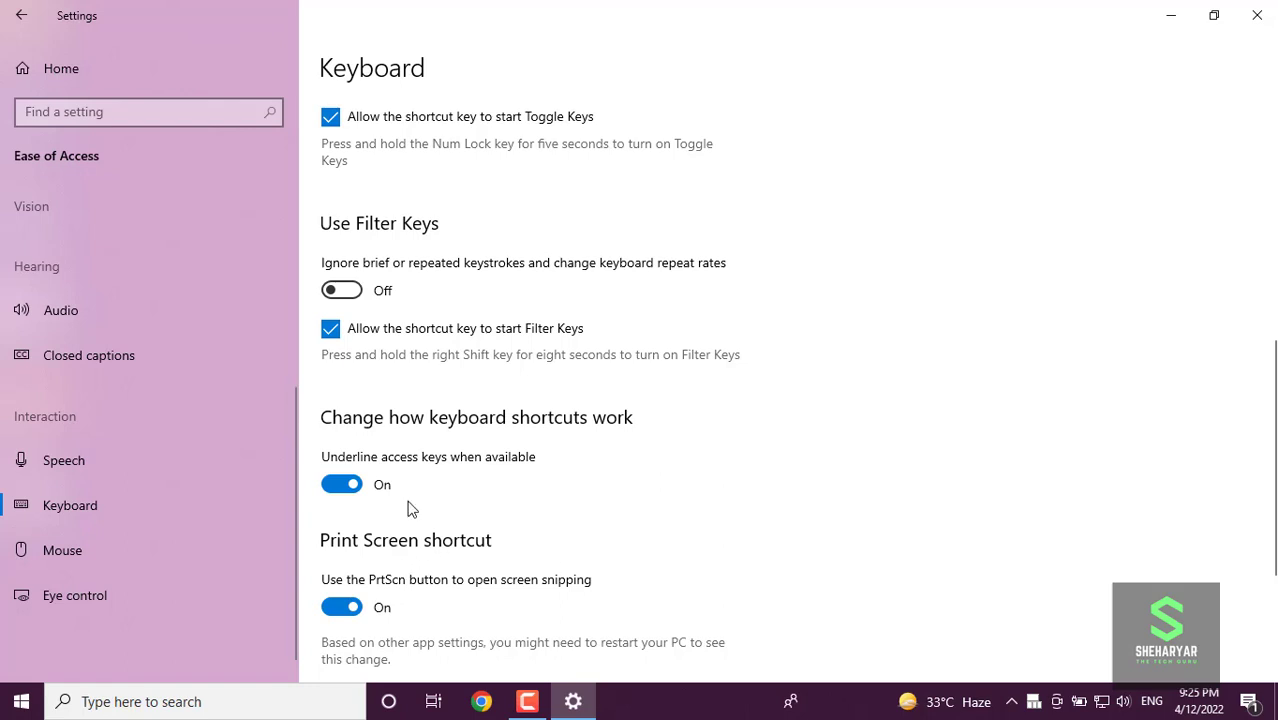
click(341, 485)
click(341, 608)
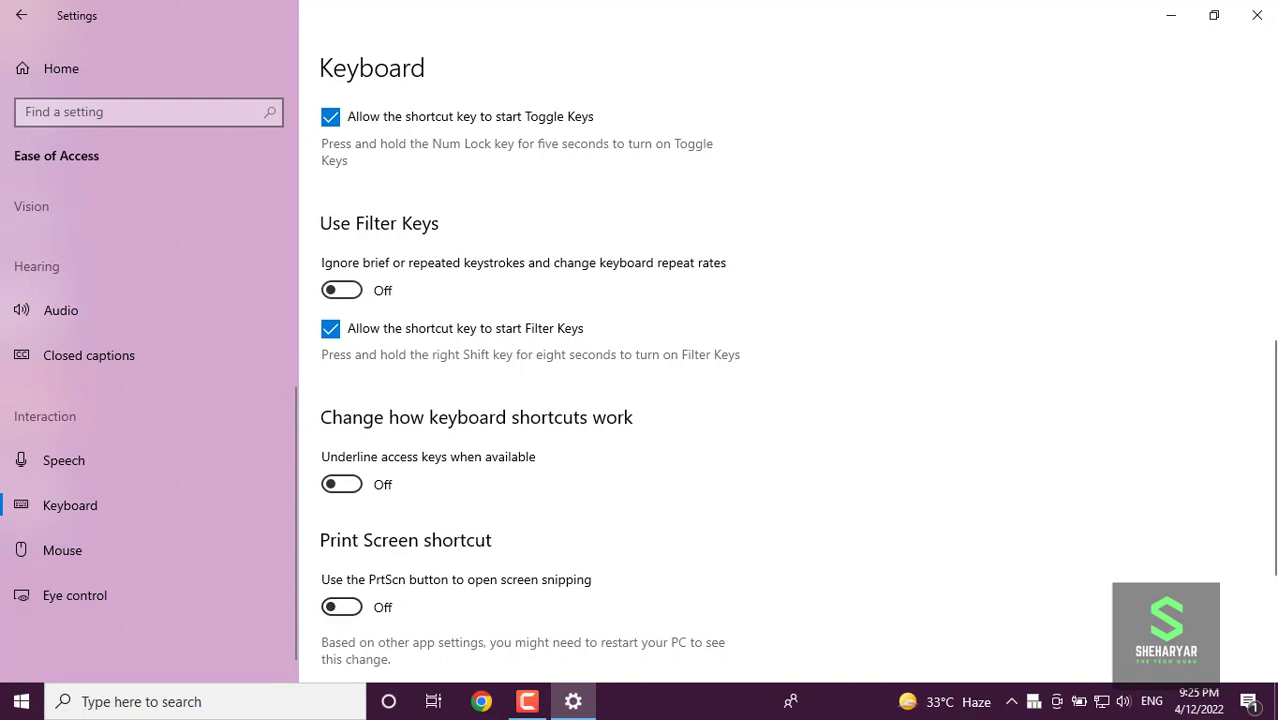
Turn off Sticky Keys and close the Settings window.
scroll(1272, 322, up, 2)
drag(1272, 322, 1270, 160)
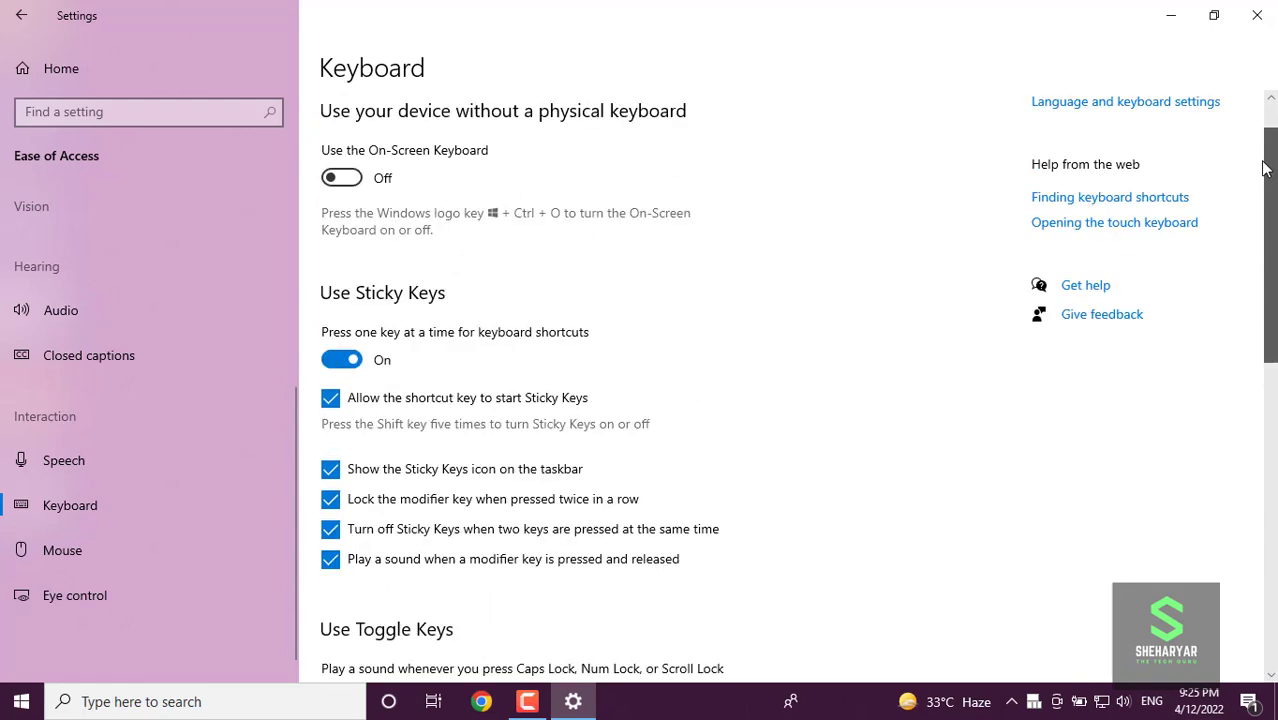
click(344, 360)
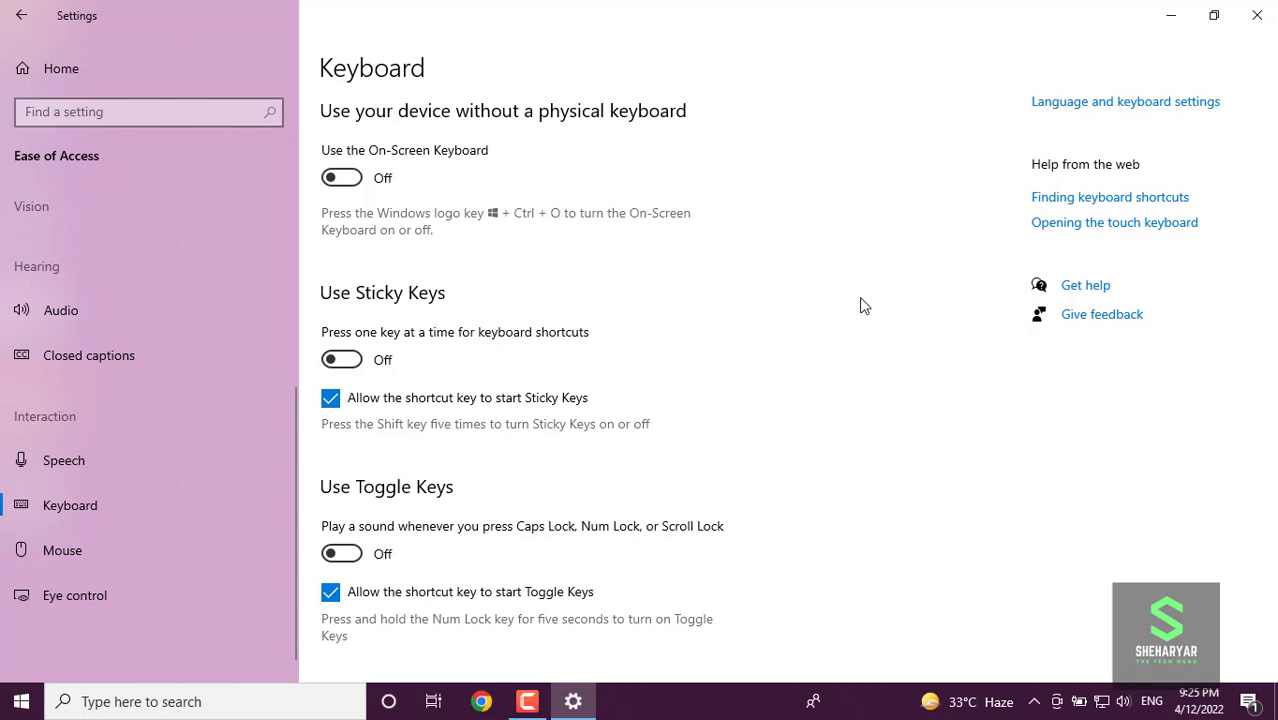
key(alt+F4)
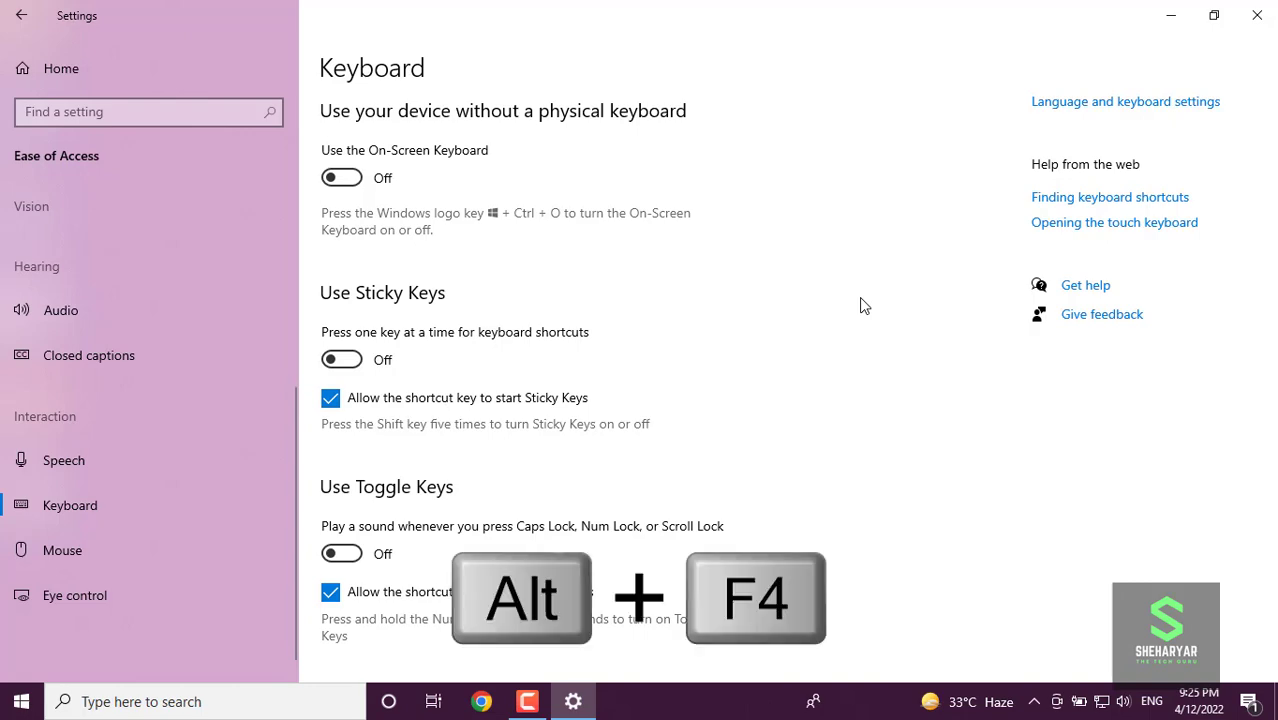
Bring up the Shut Down Windows dialog with Restart selected and cancel it.
key(alt+F4)
key(Down)
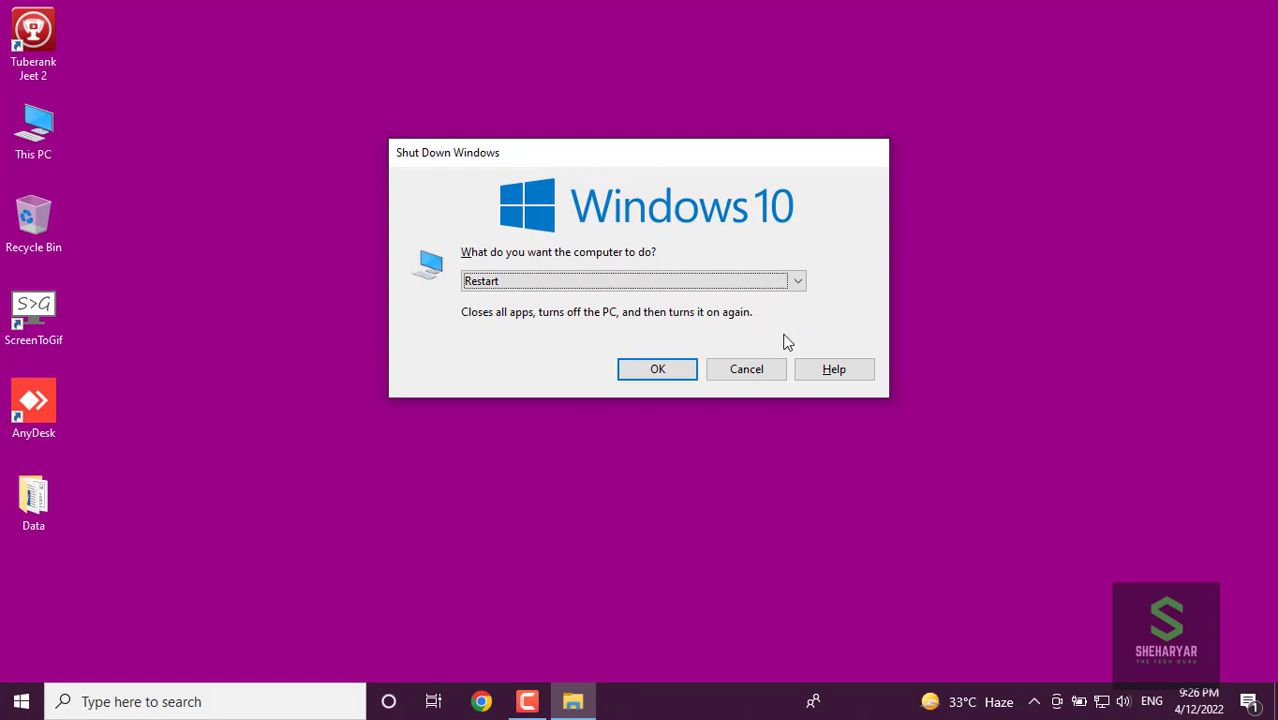
click(766, 371)
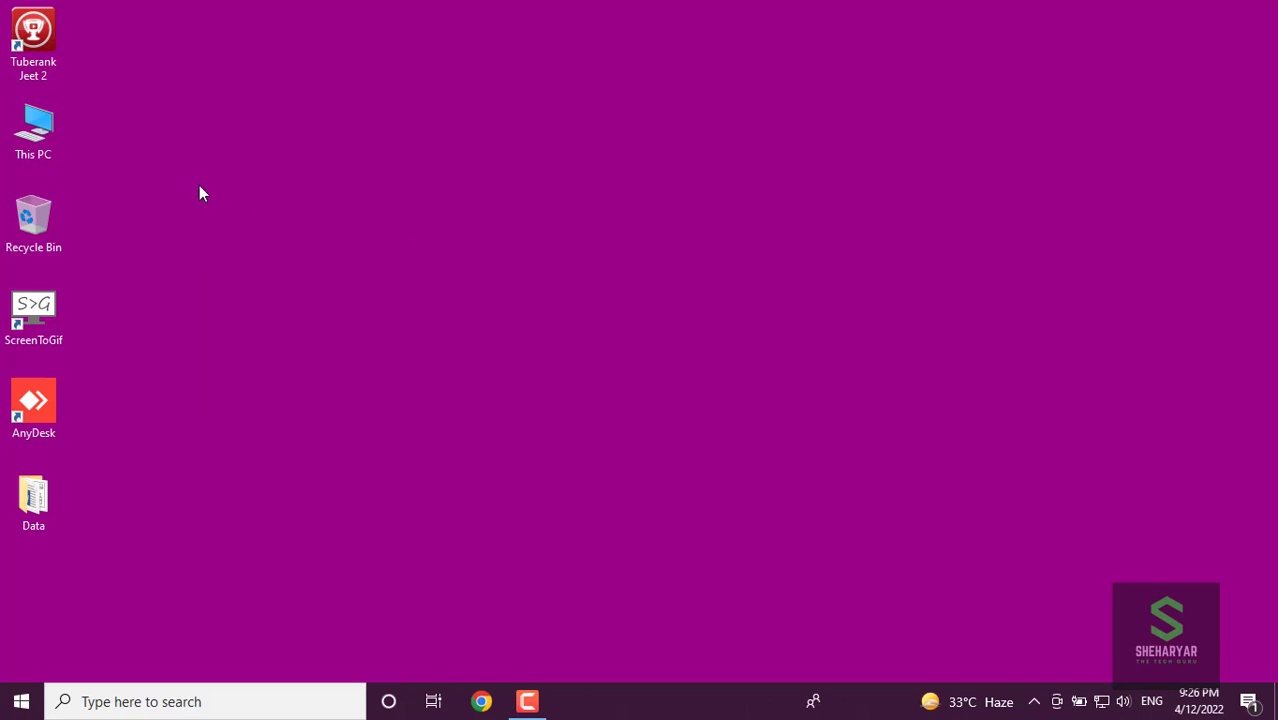
Open Computer Management for This PC and show the Device Manager.
right_click(43, 130)
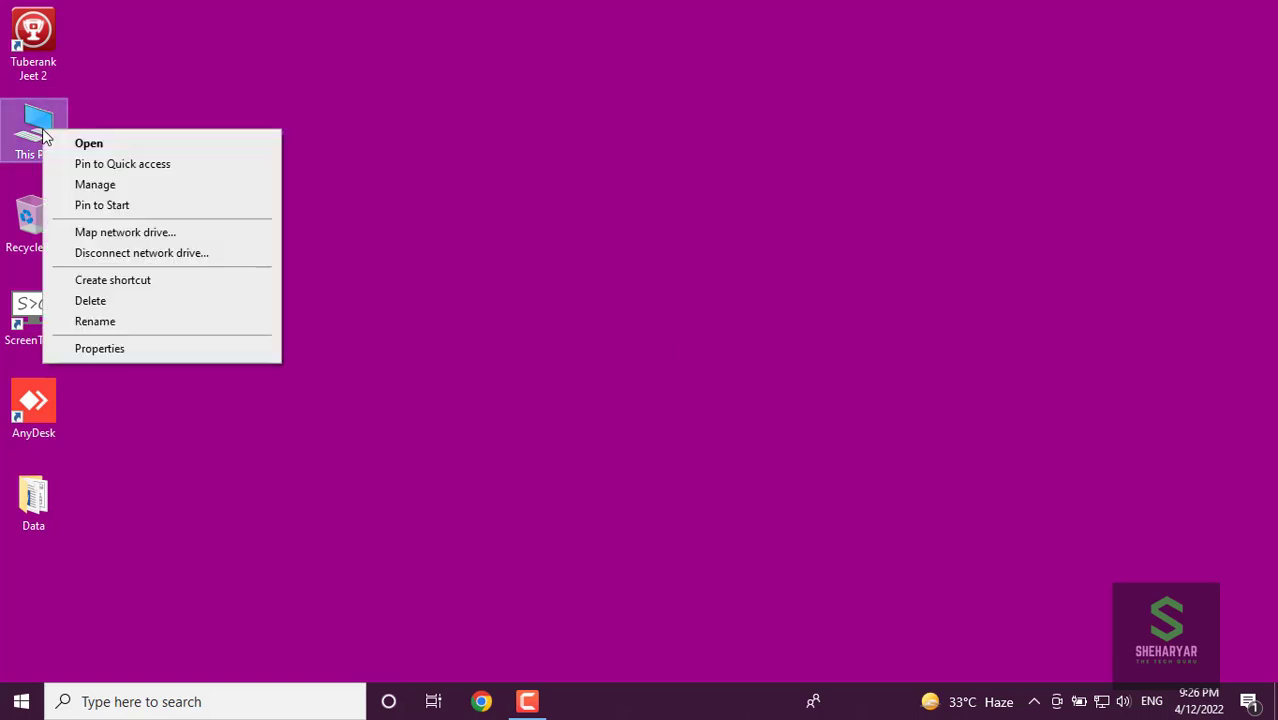
click(96, 188)
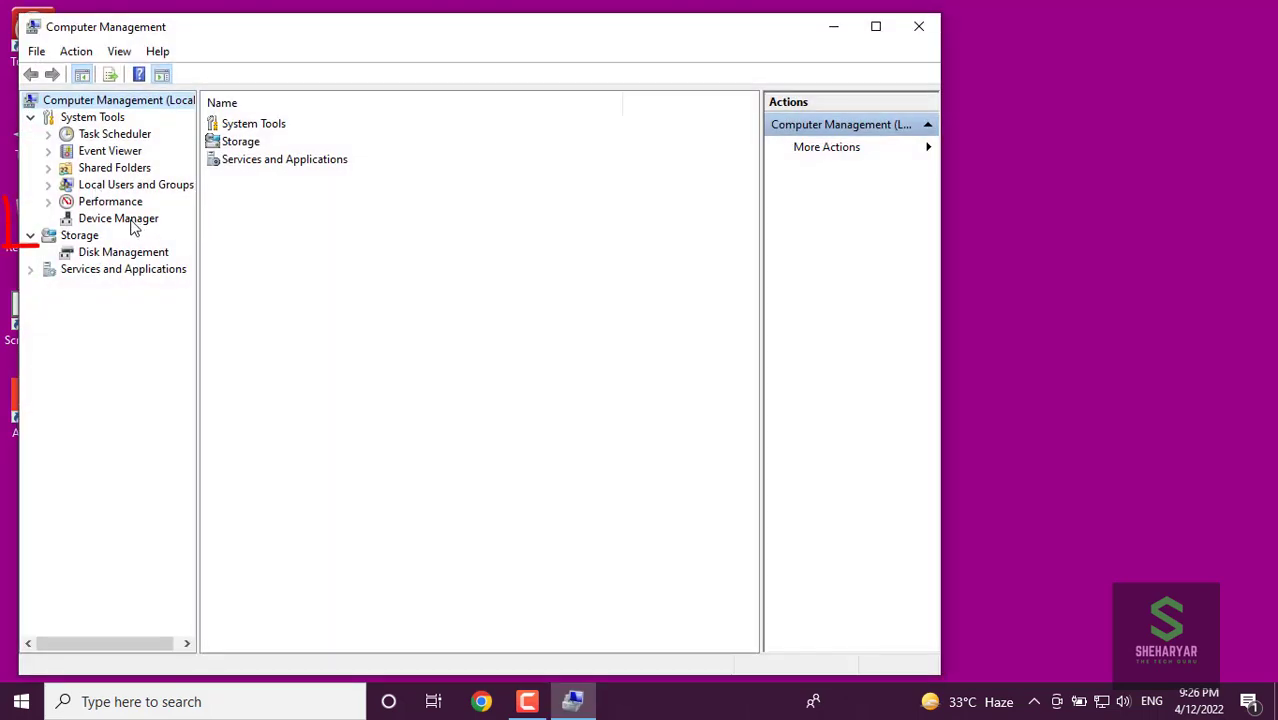
click(127, 225)
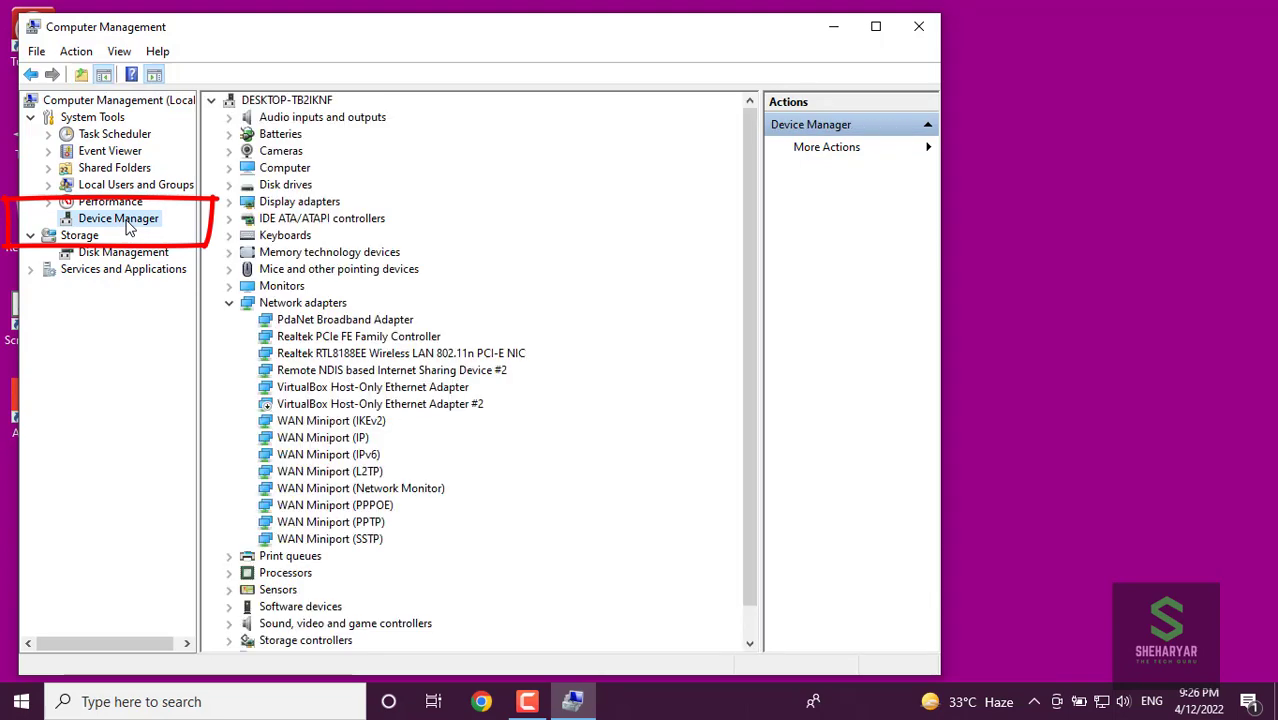
Search automatically for an updated driver for the Standard PS/2 Keyboard, closing the wizard and Computer Management when done.
click(265, 238)
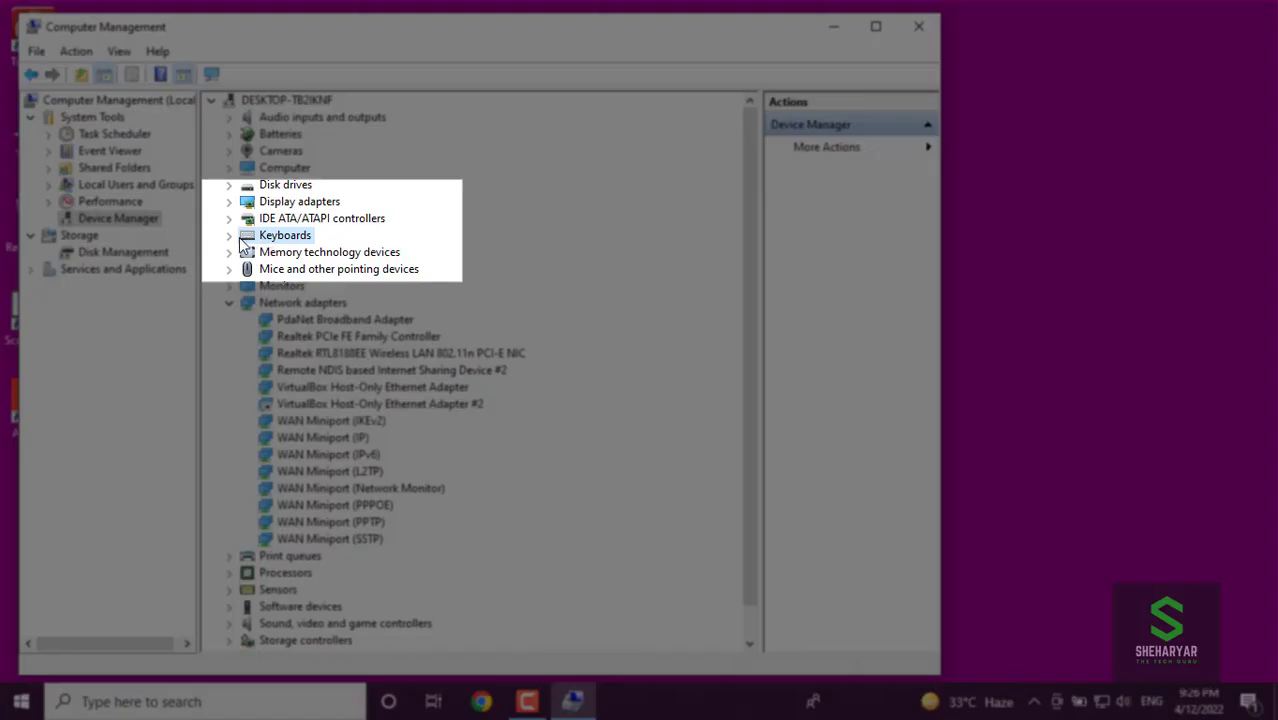
click(229, 237)
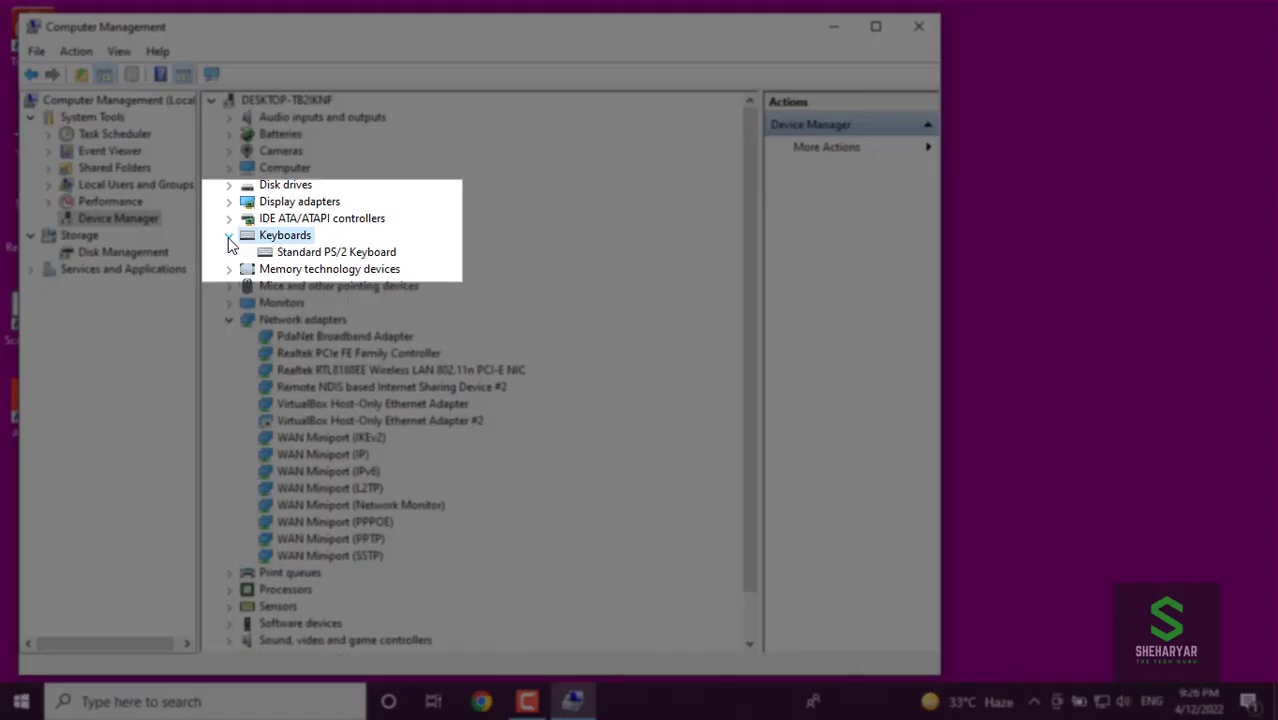
right_click(318, 255)
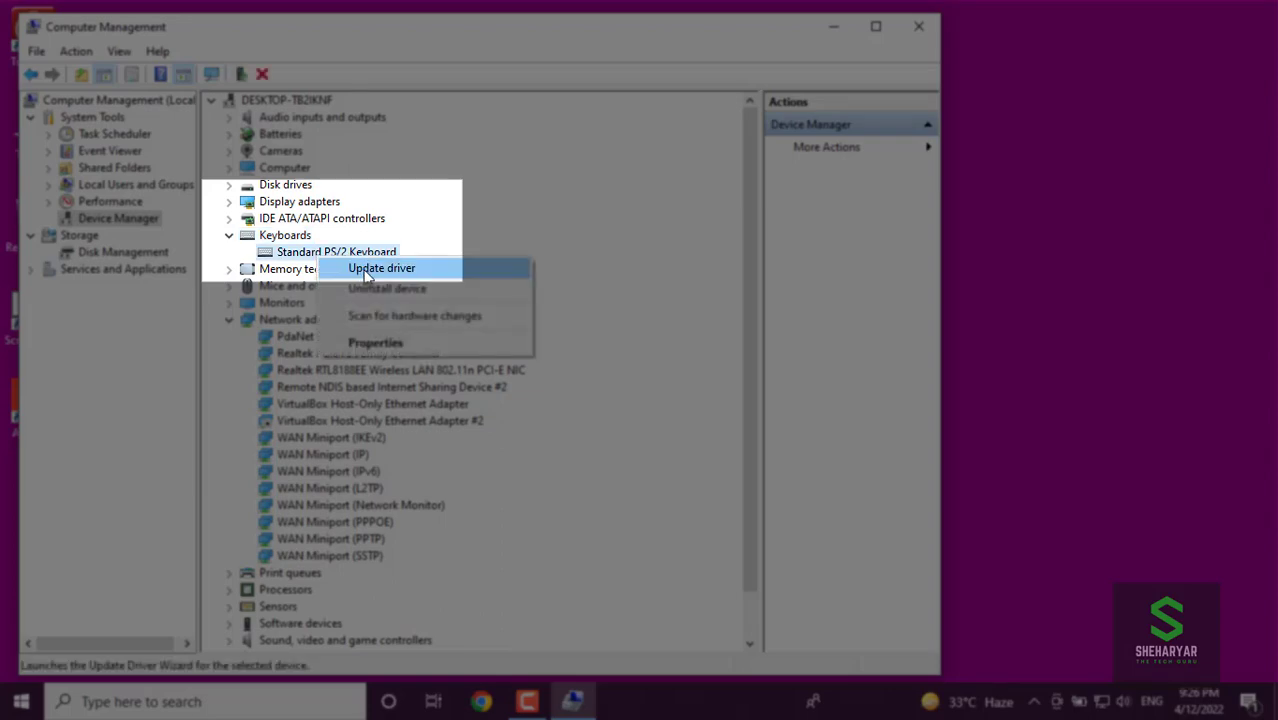
click(365, 272)
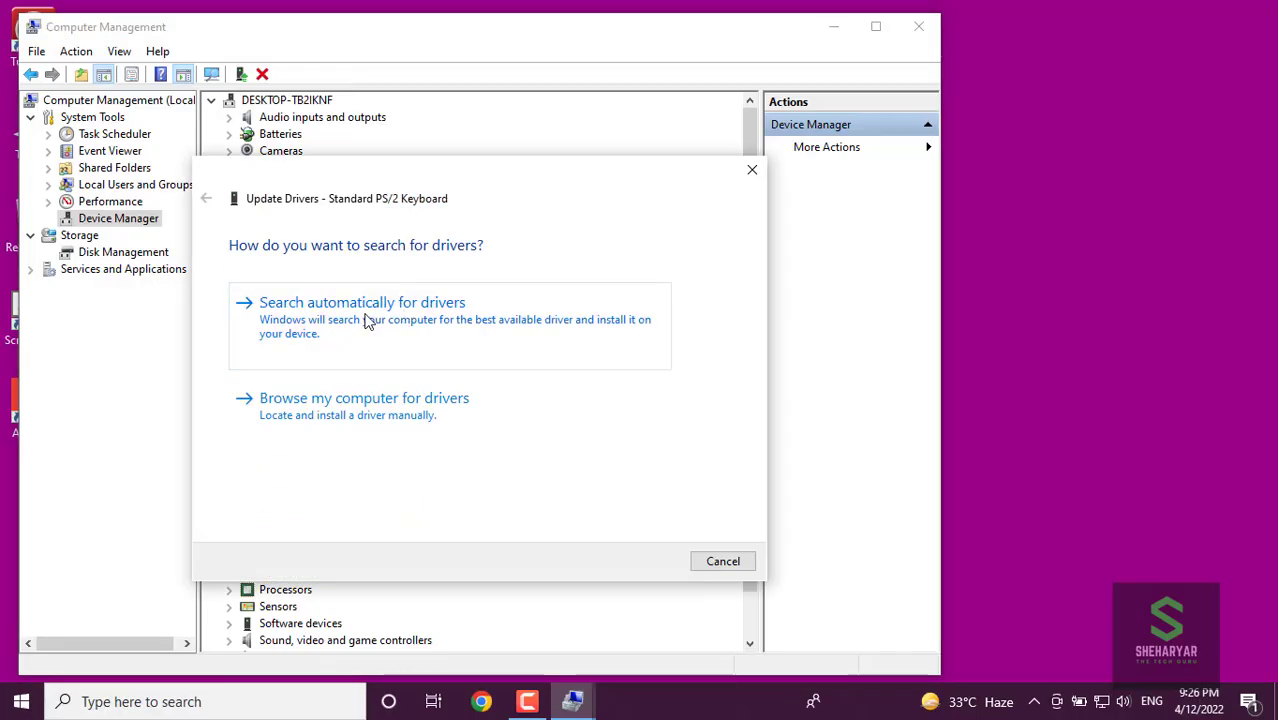
click(365, 346)
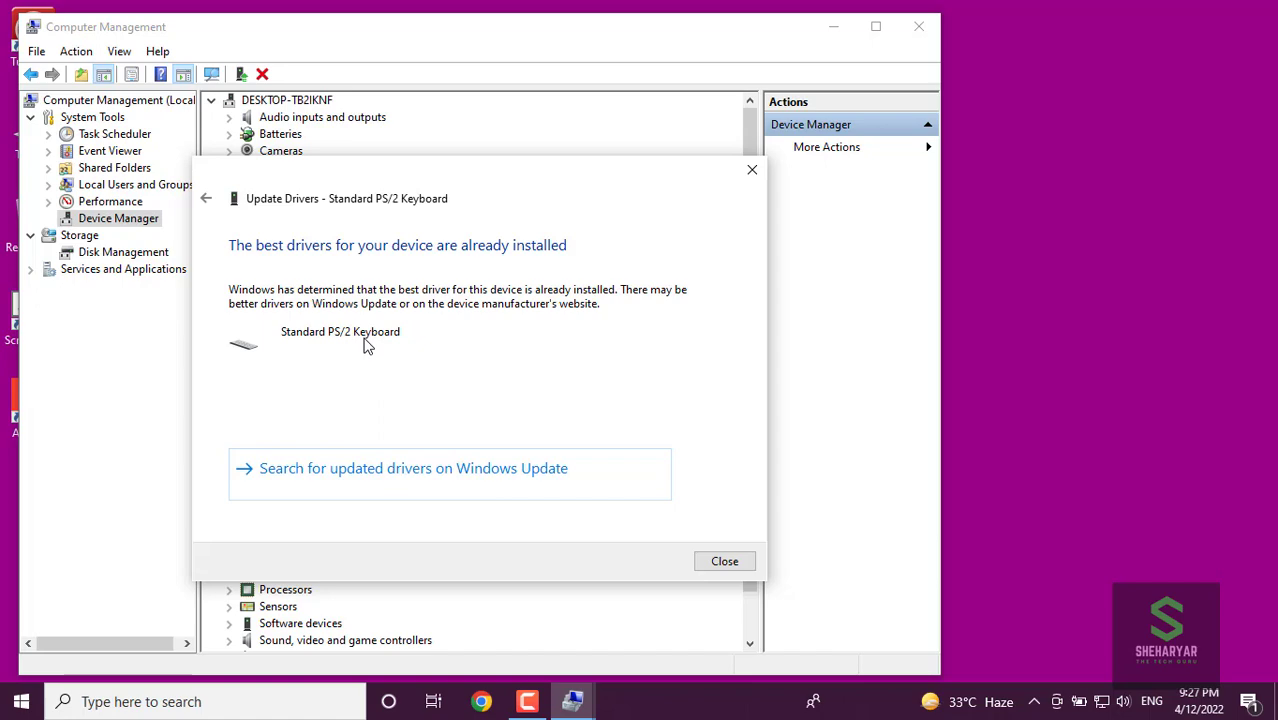
click(721, 562)
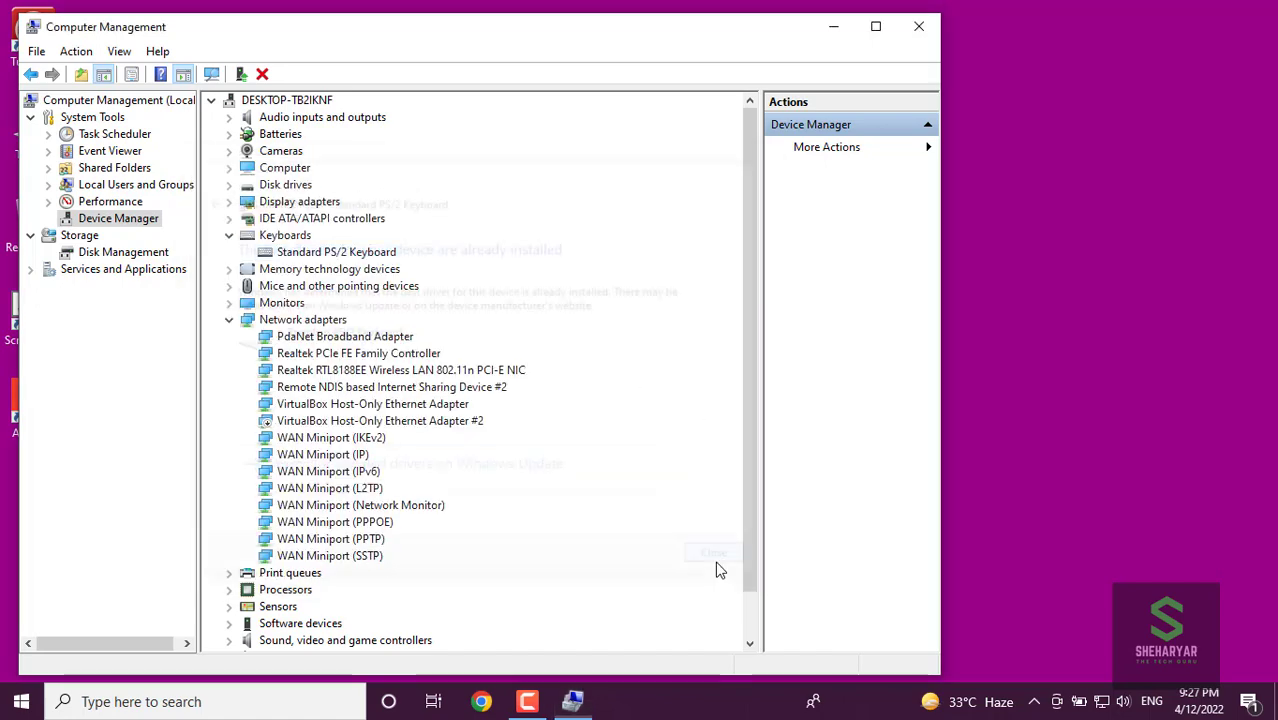
click(931, 28)
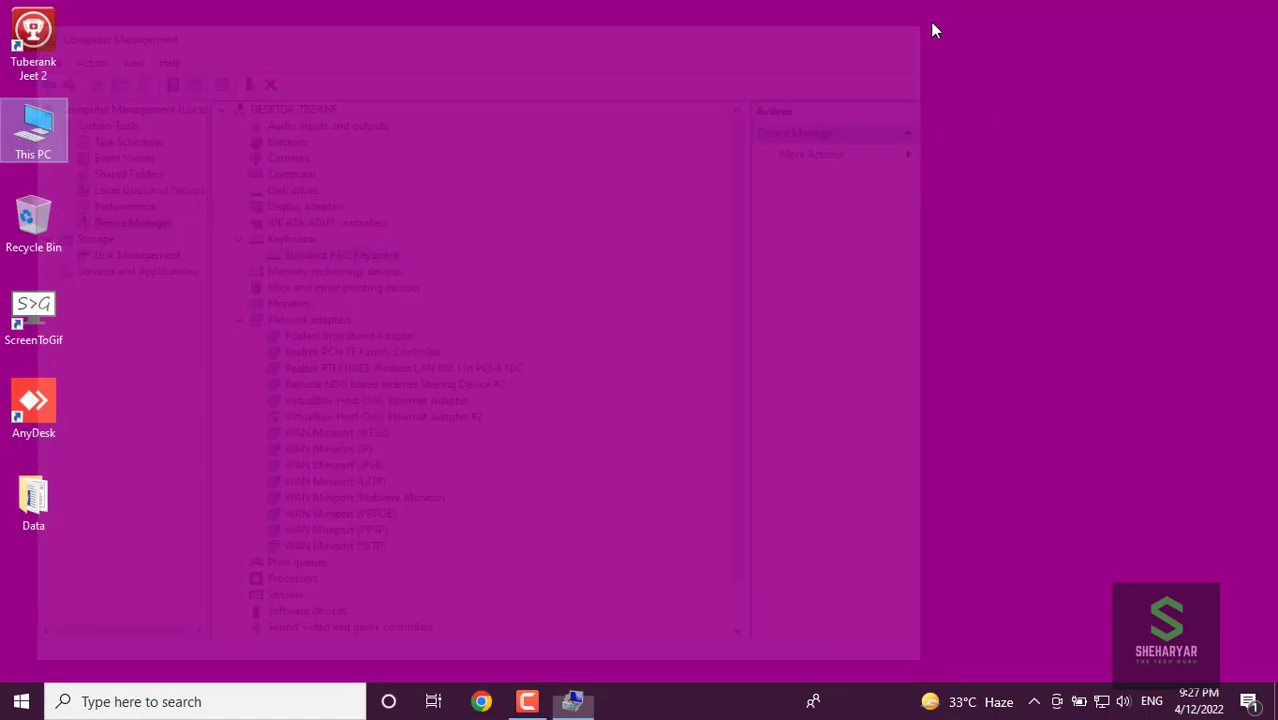
Select Restart as the action in the Shut Down Windows dialog and cancel without restarting.
key(alt+F4)
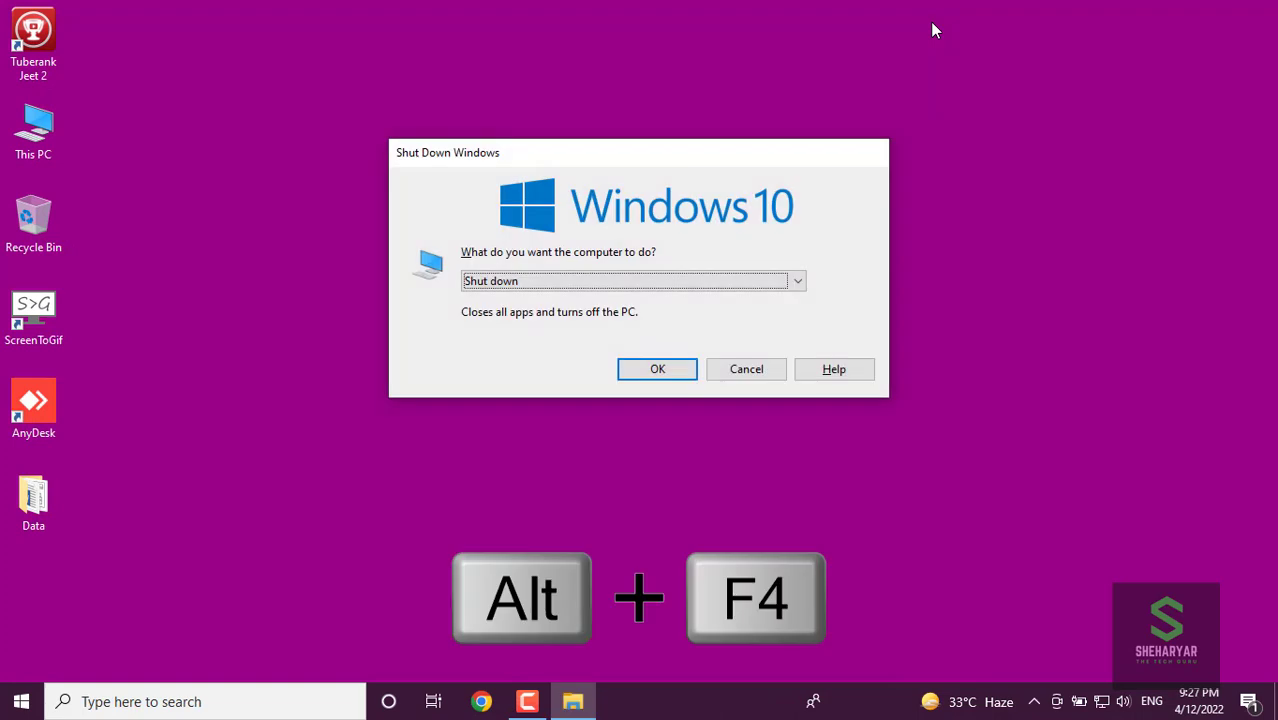
click(744, 281)
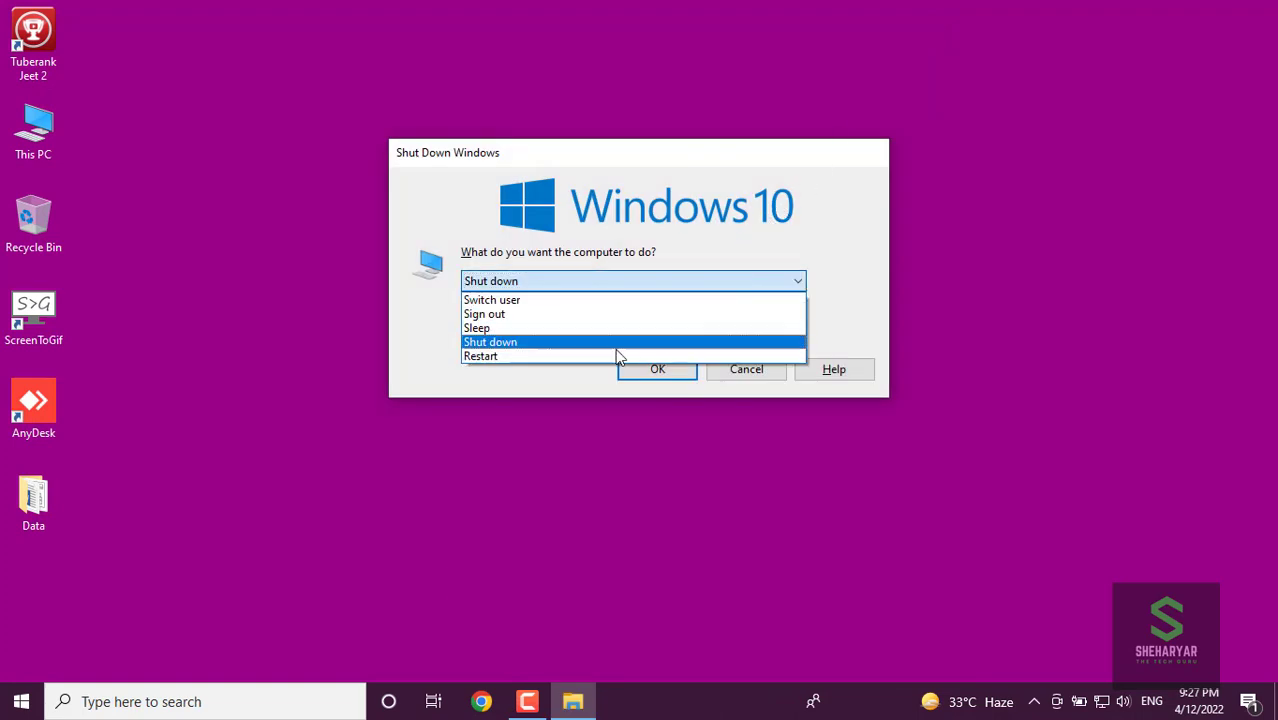
click(590, 357)
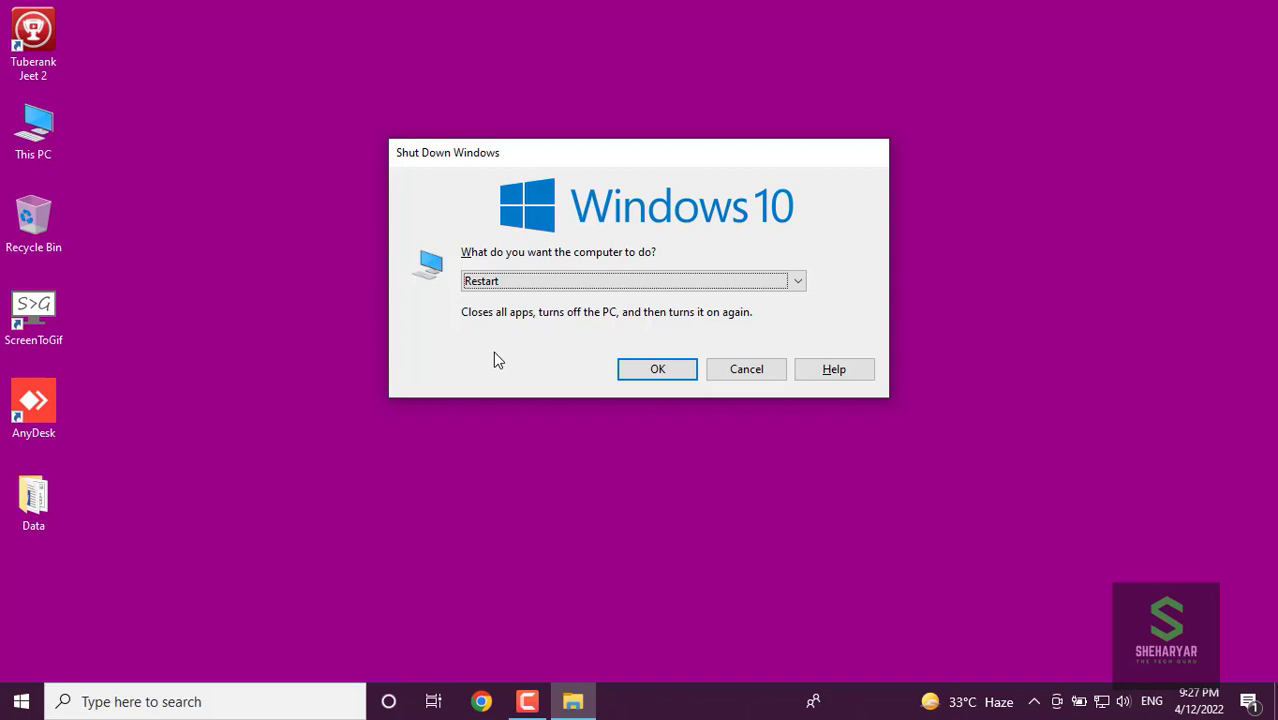
click(752, 378)
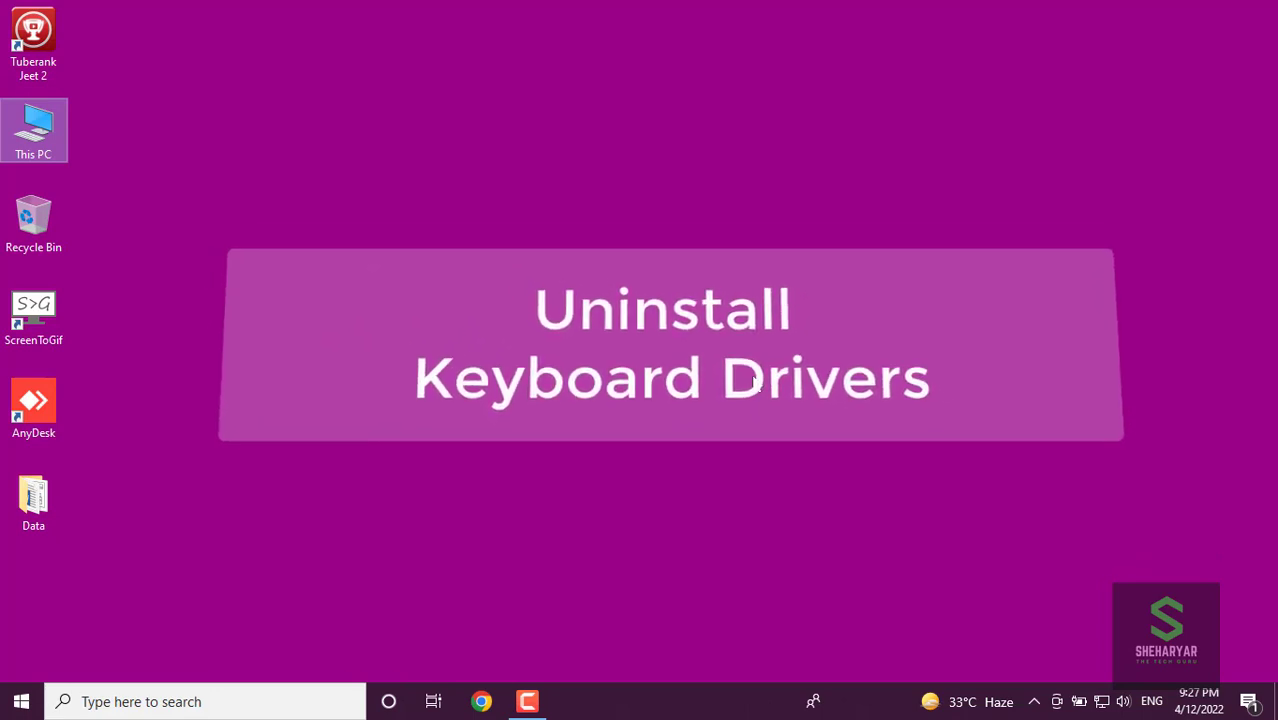
right_click(54, 147)
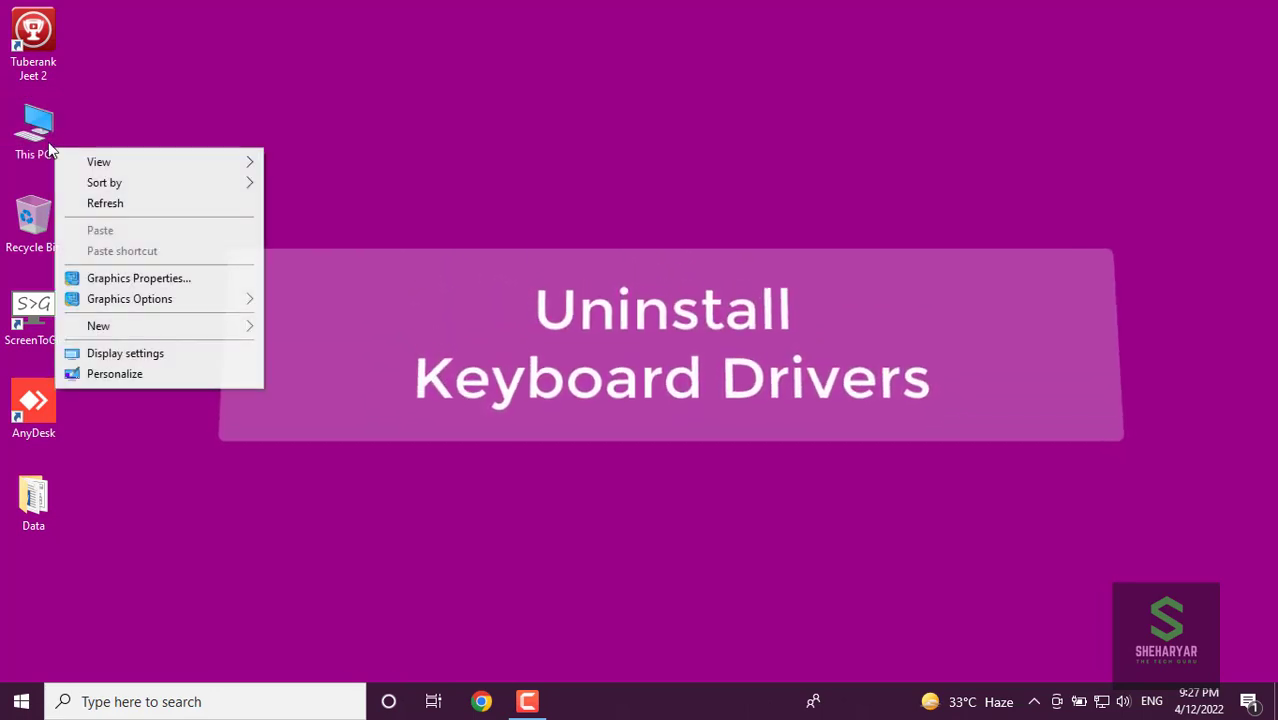
click(41, 143)
right_click(45, 141)
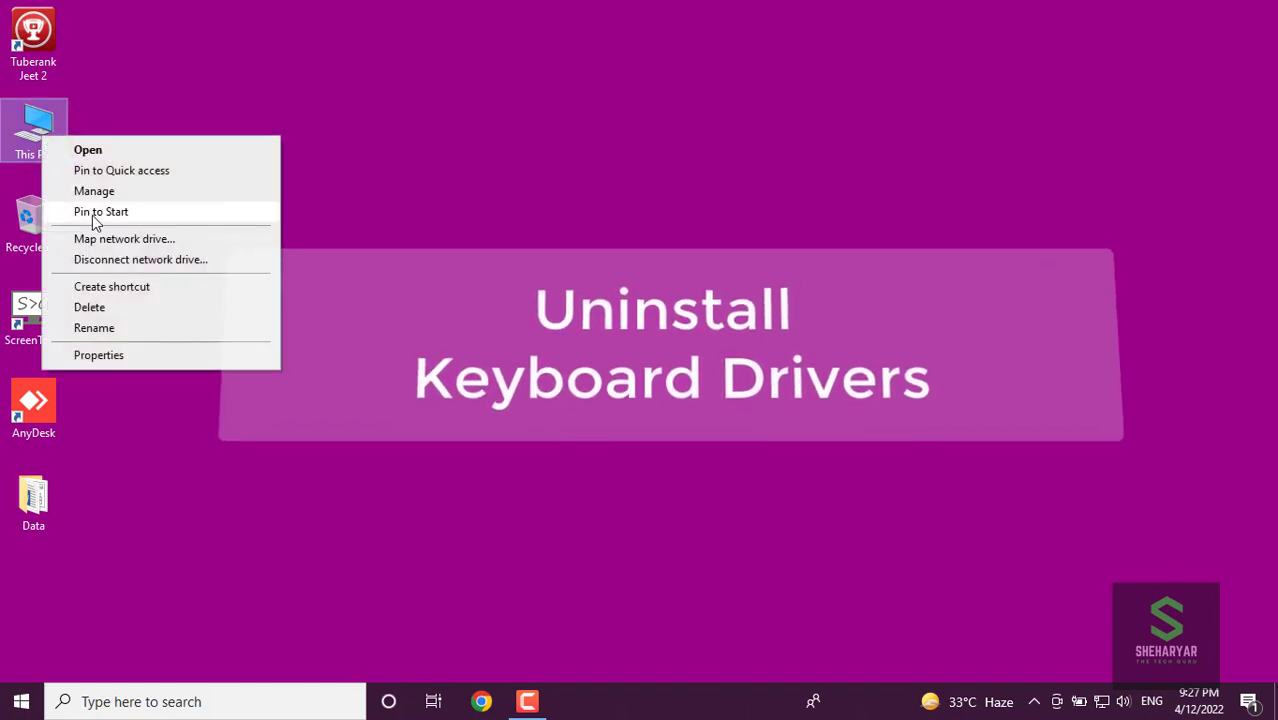
click(93, 197)
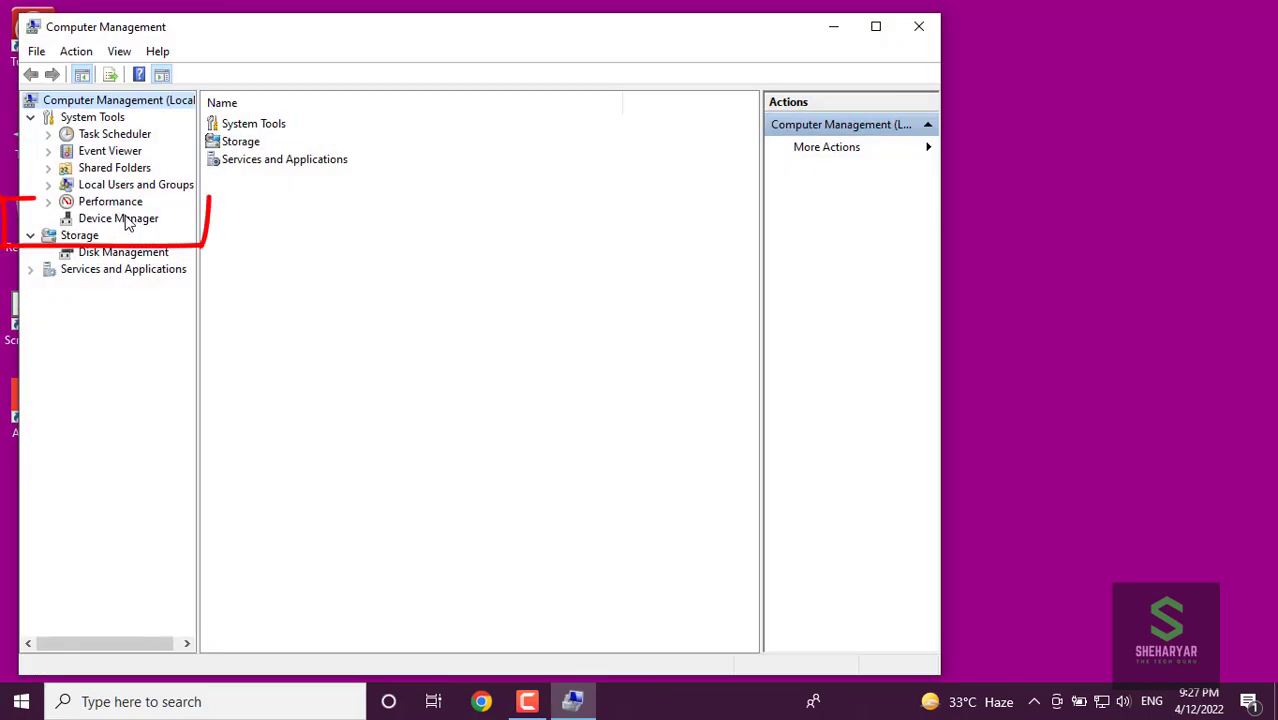
click(125, 219)
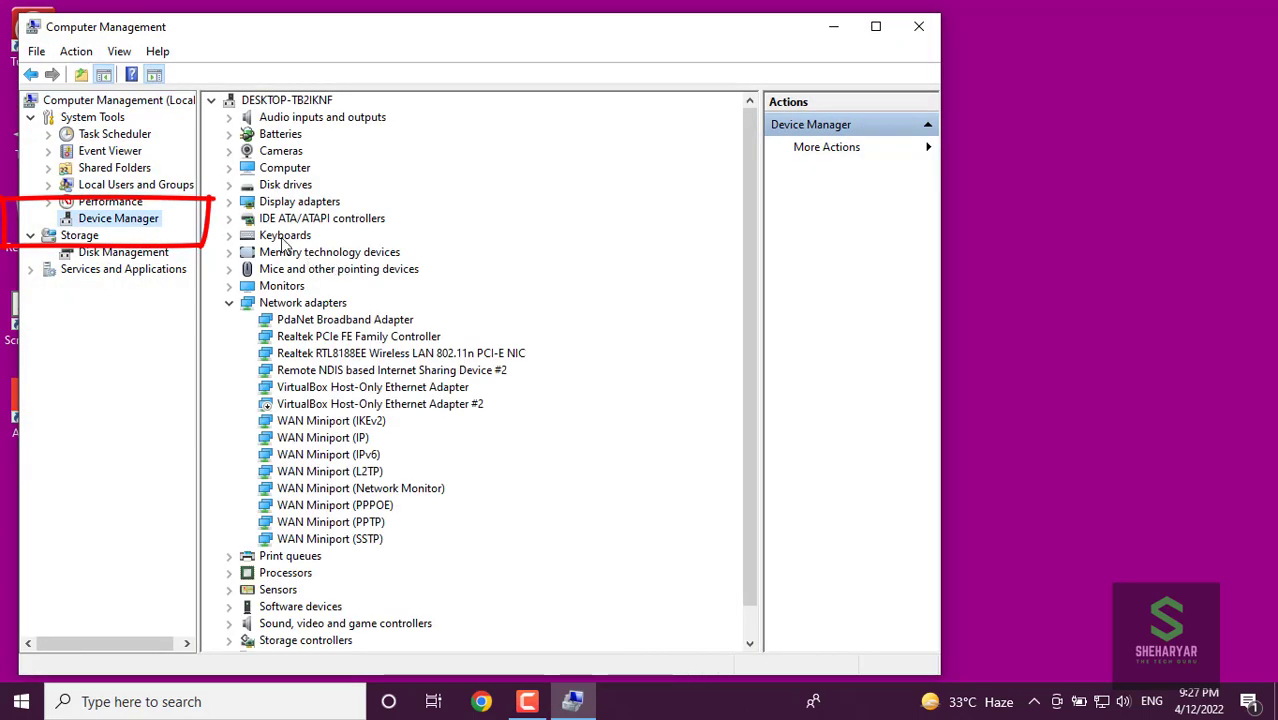
Uninstall the Standard PS/2 Keyboard device from the Keyboards category.
click(280, 237)
double_click(280, 237)
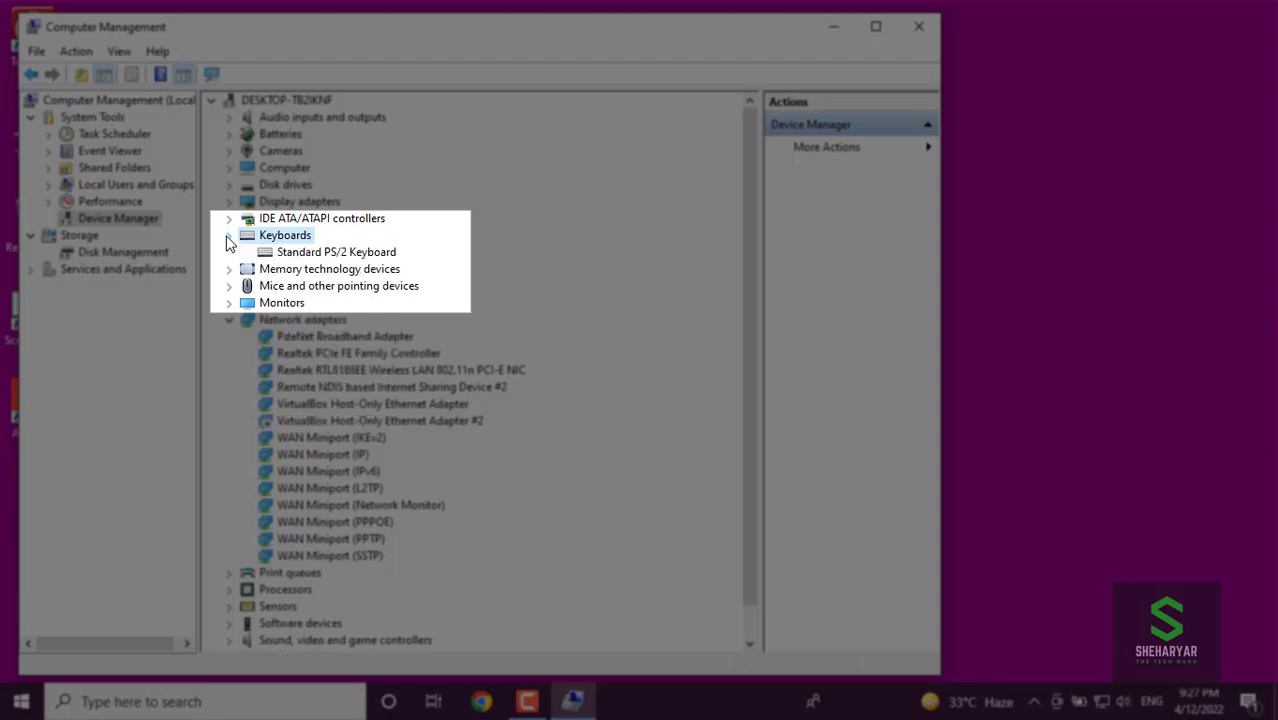
click(280, 253)
right_click(290, 252)
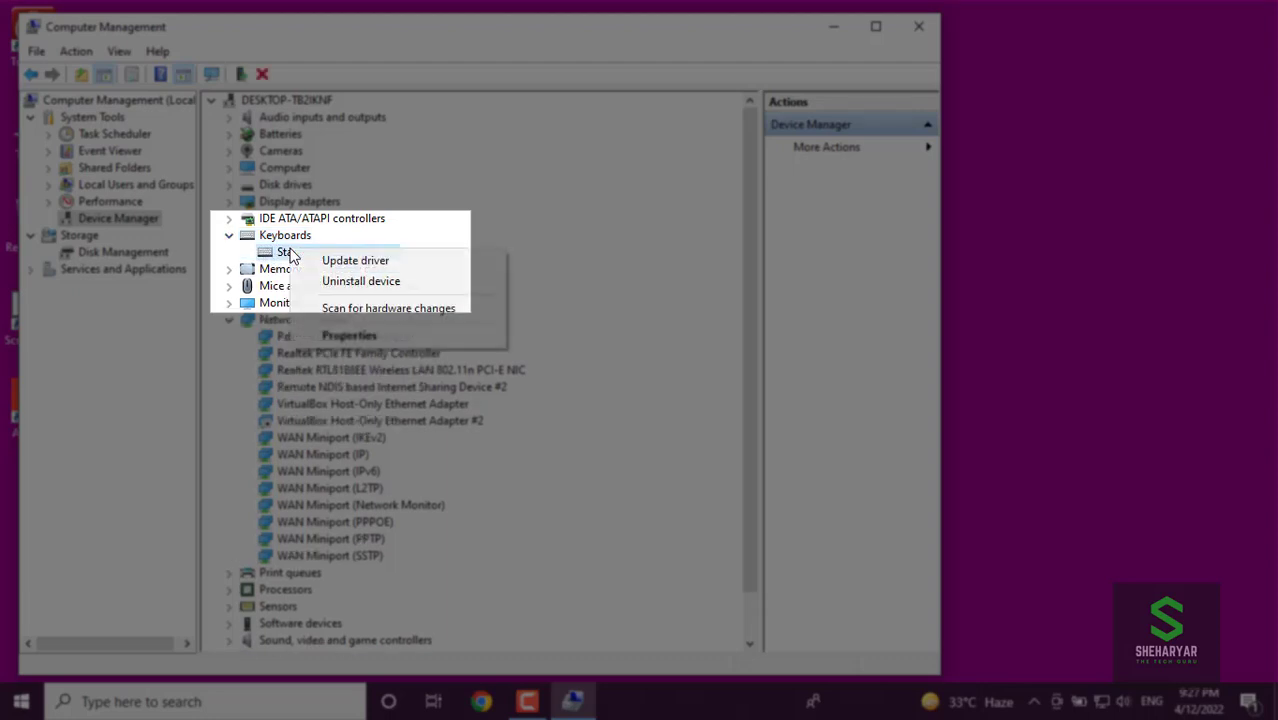
click(345, 282)
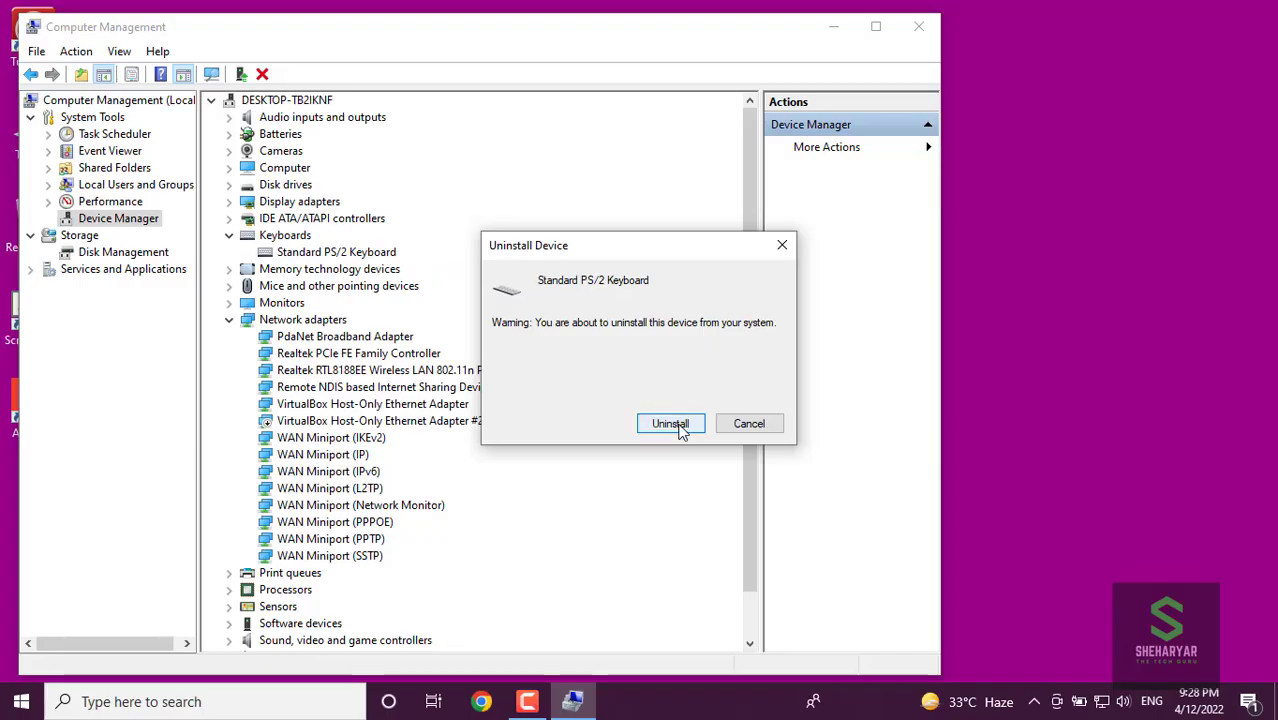
click(672, 425)
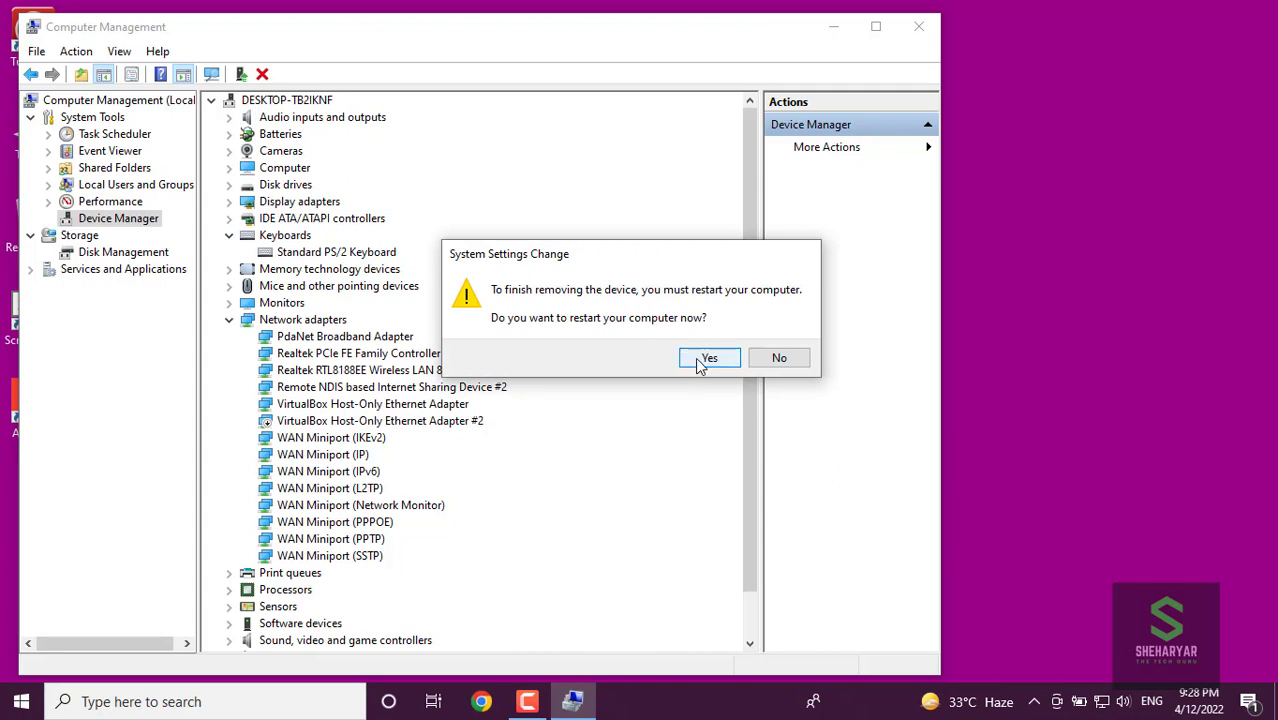
Answer the restart prompt for the keyboard removal and scan the computer for hardware changes.
click(705, 358)
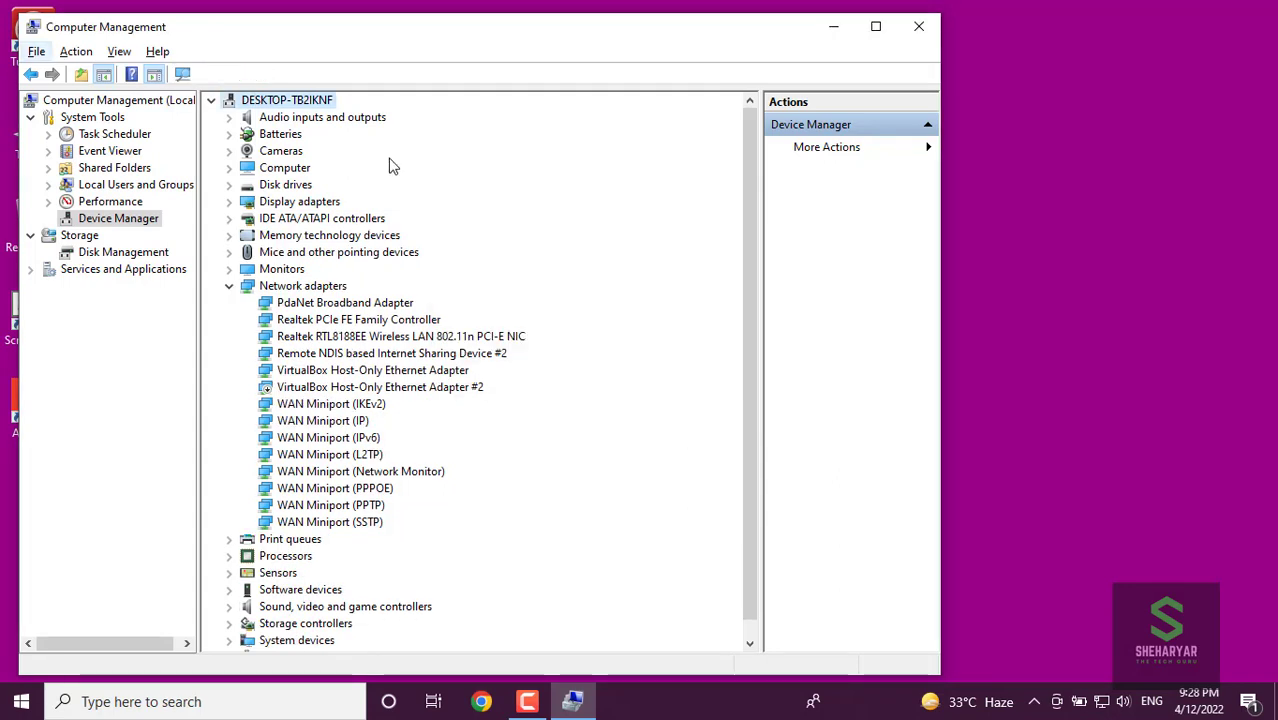
click(90, 57)
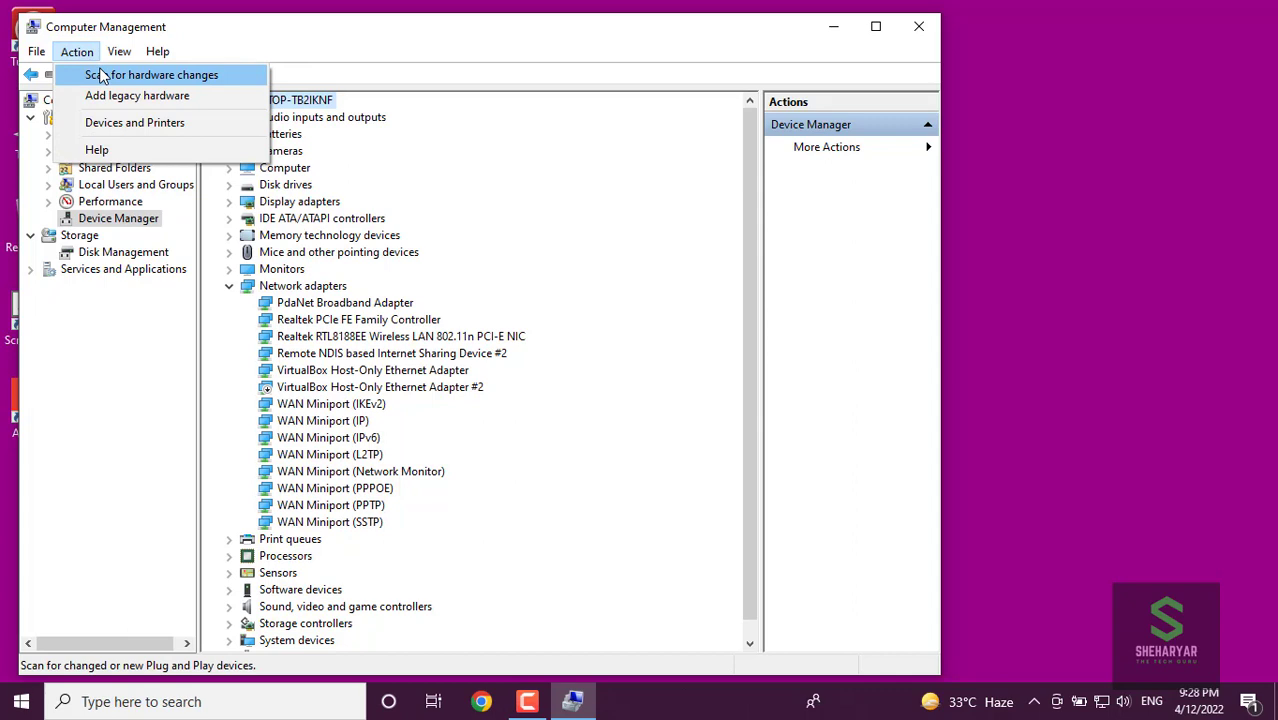
click(160, 79)
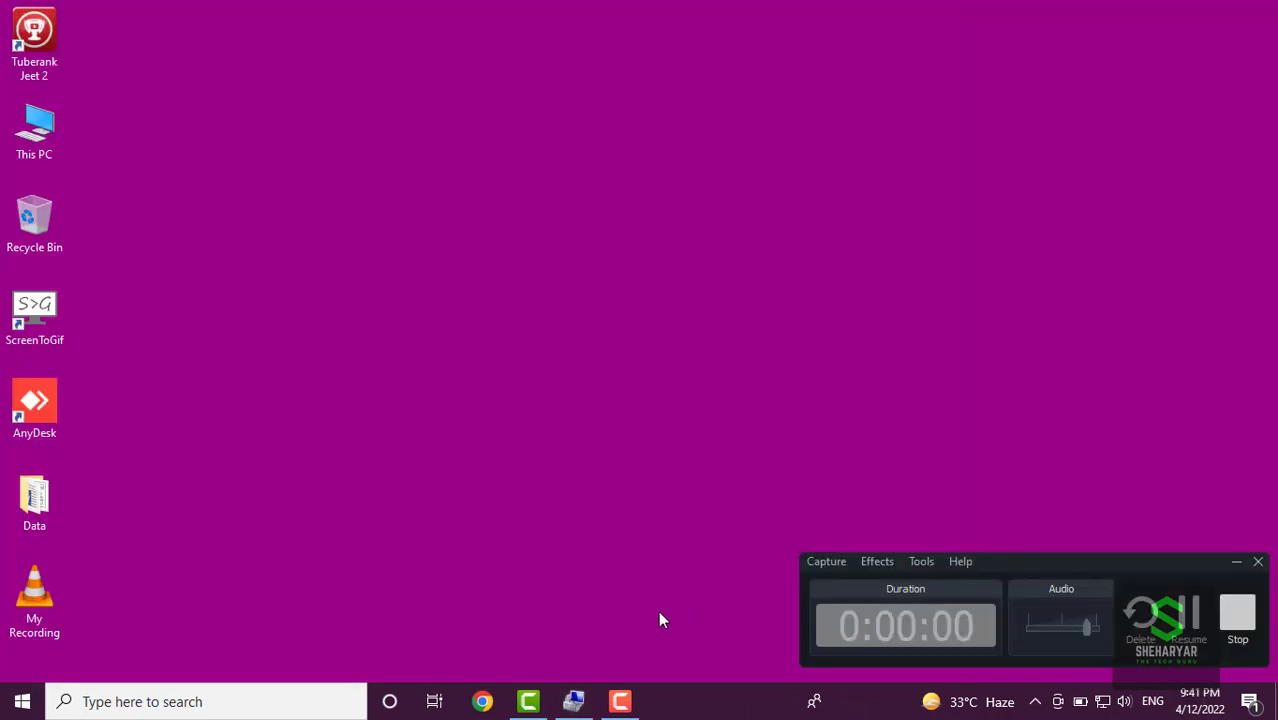
Bring back the Computer Management window and scan for hardware changes again in Device Manager.
click(581, 699)
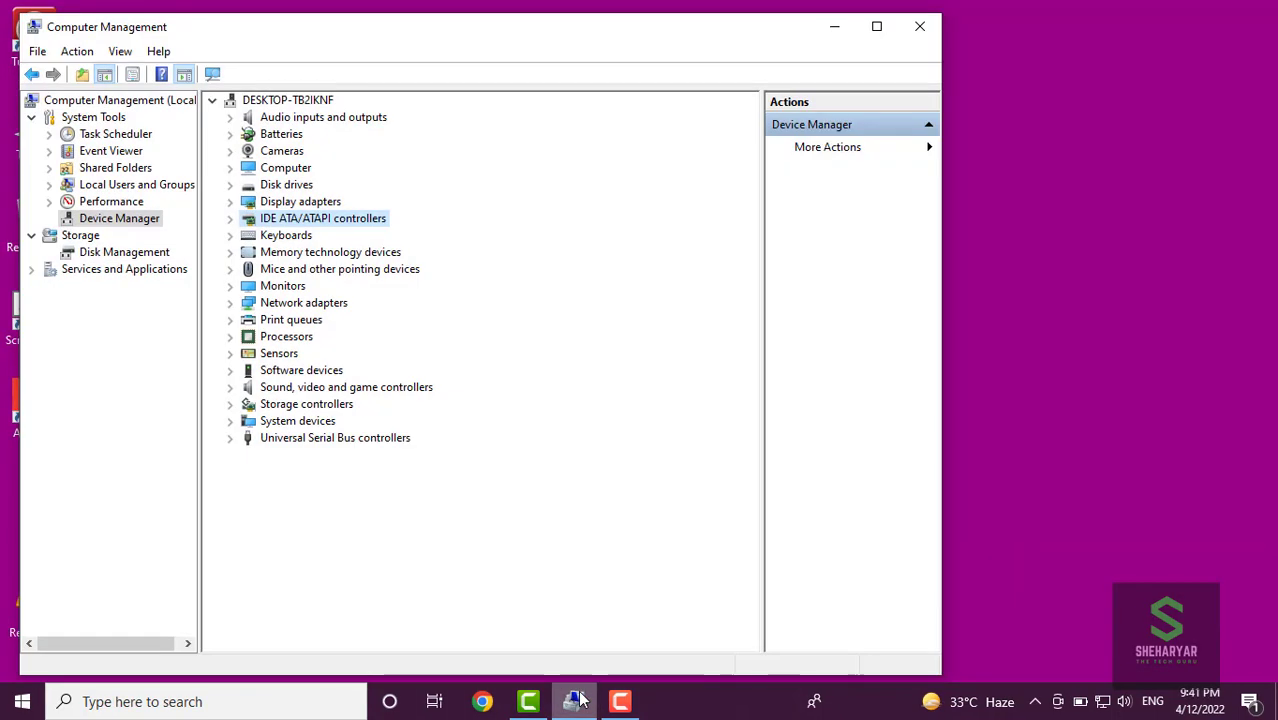
click(79, 53)
click(129, 76)
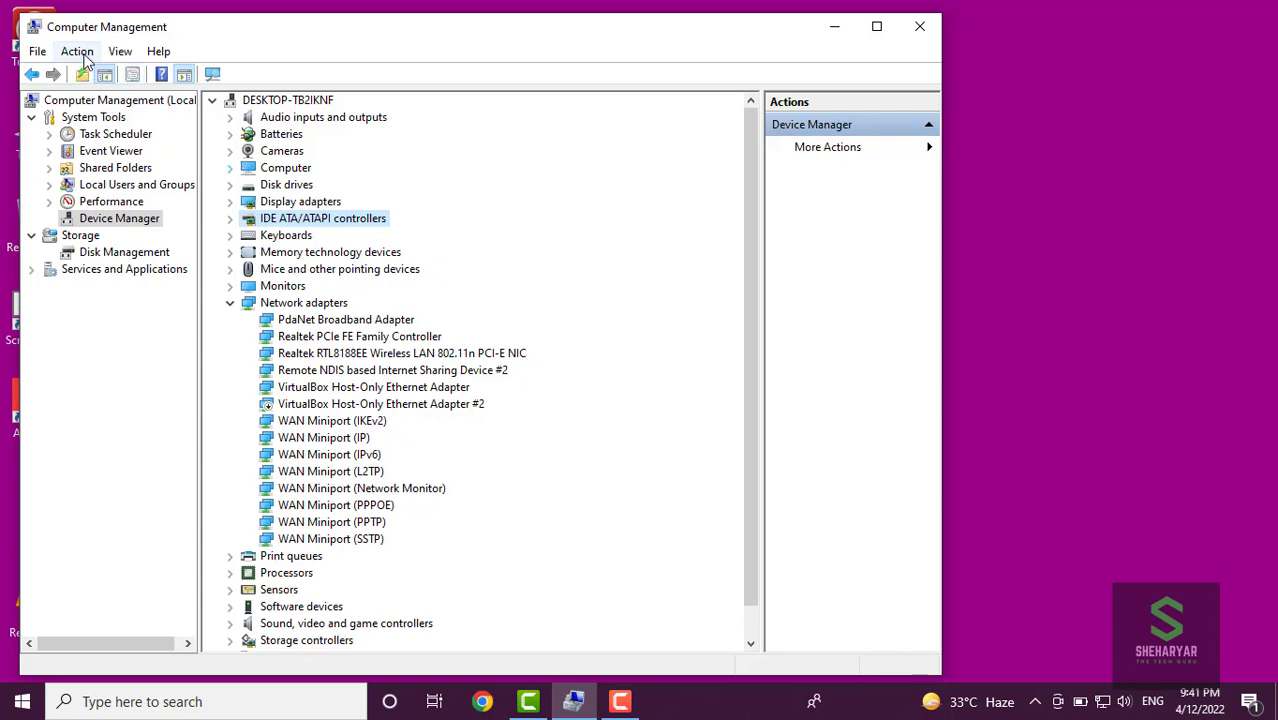
click(84, 57)
click(126, 77)
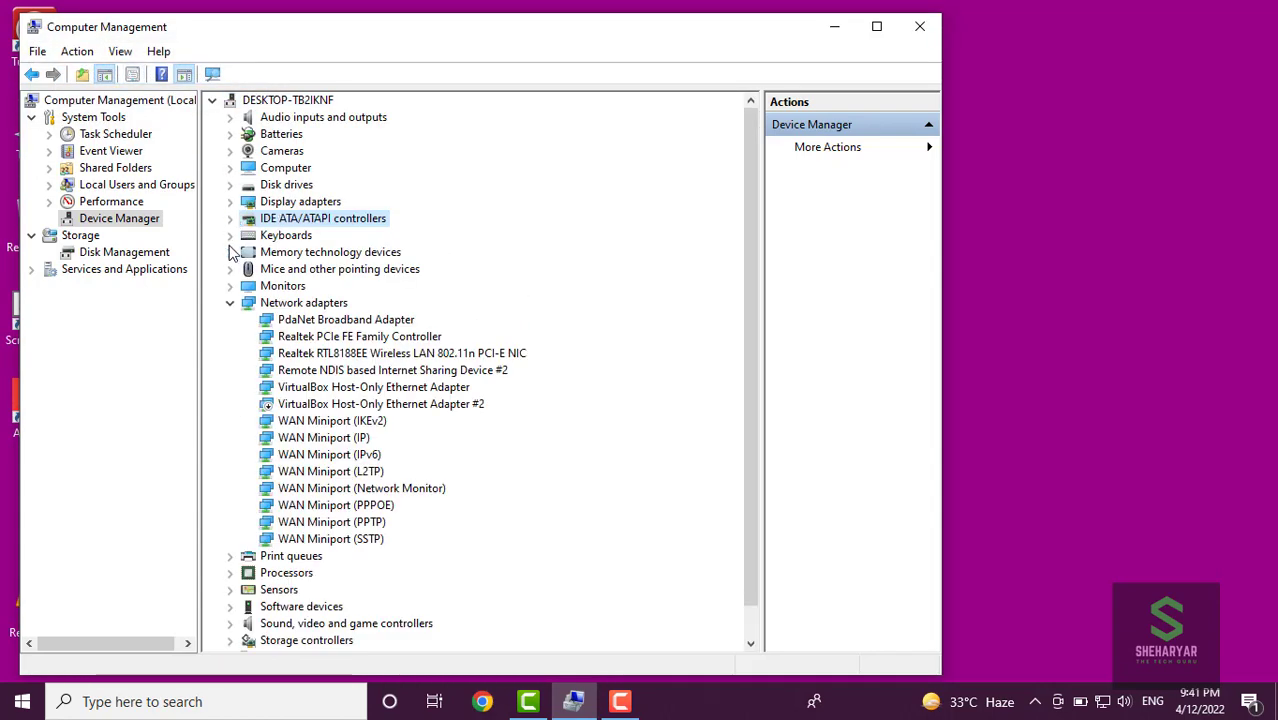
Check the Keyboards category for the Standard PS/2 Keyboard and close Computer Management.
click(229, 237)
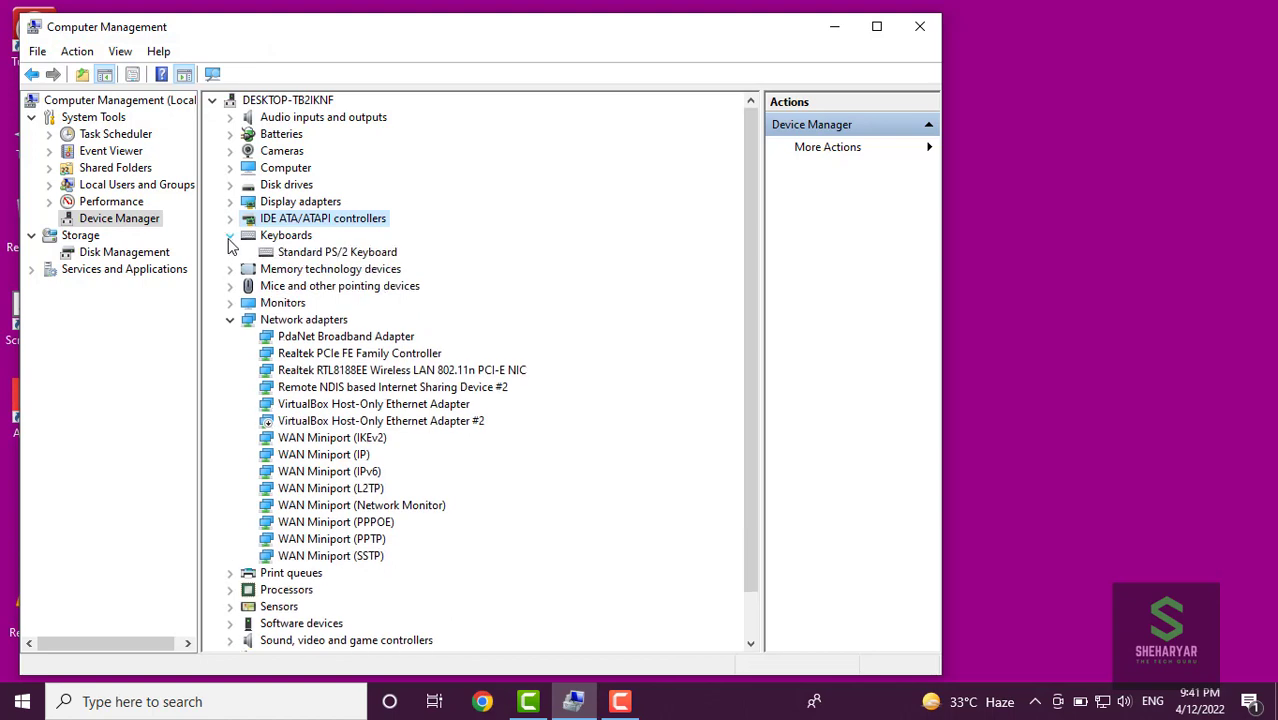
click(338, 254)
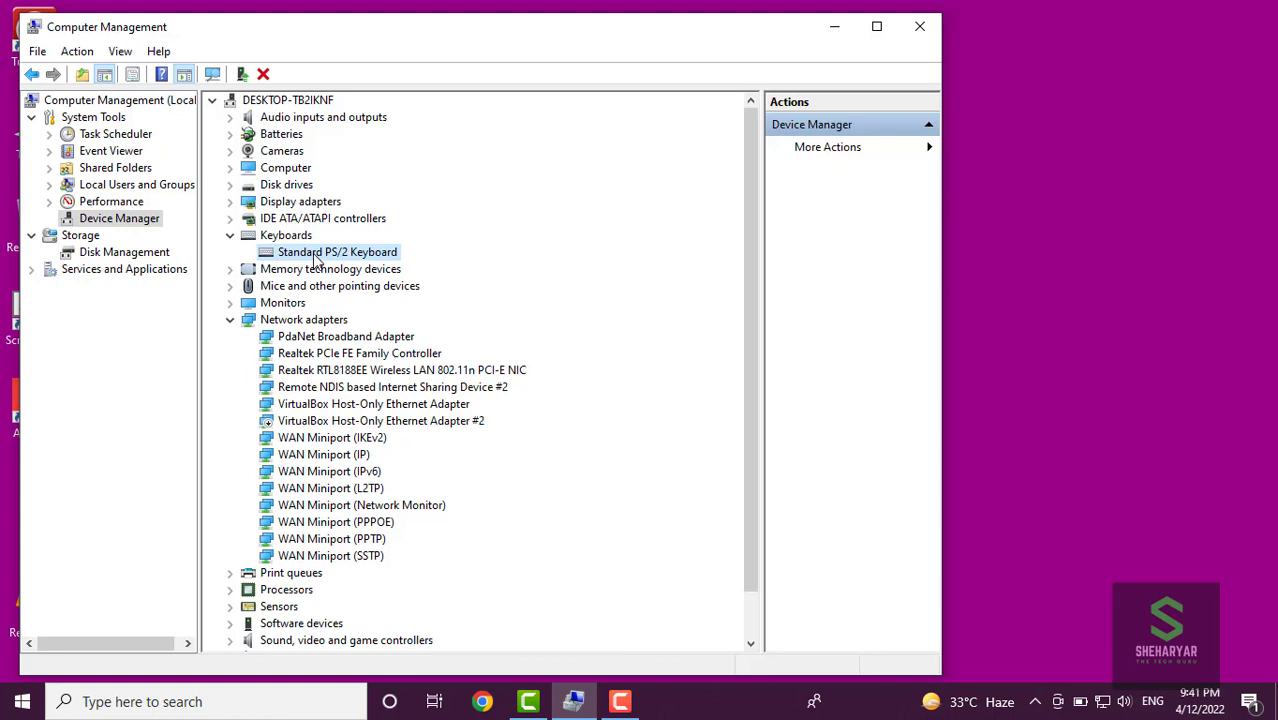
click(921, 27)
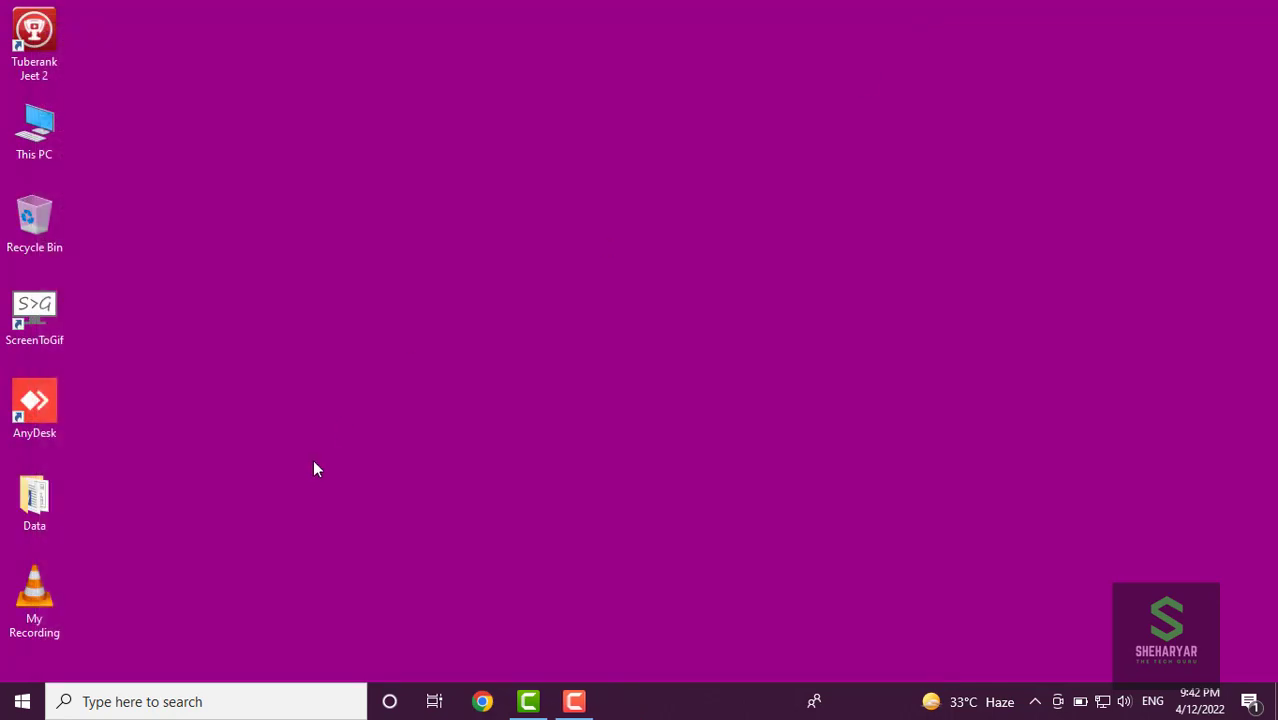
Search Windows for "window up" and open Windows Update settings to check the update status, closing Settings when done.
click(140, 701)
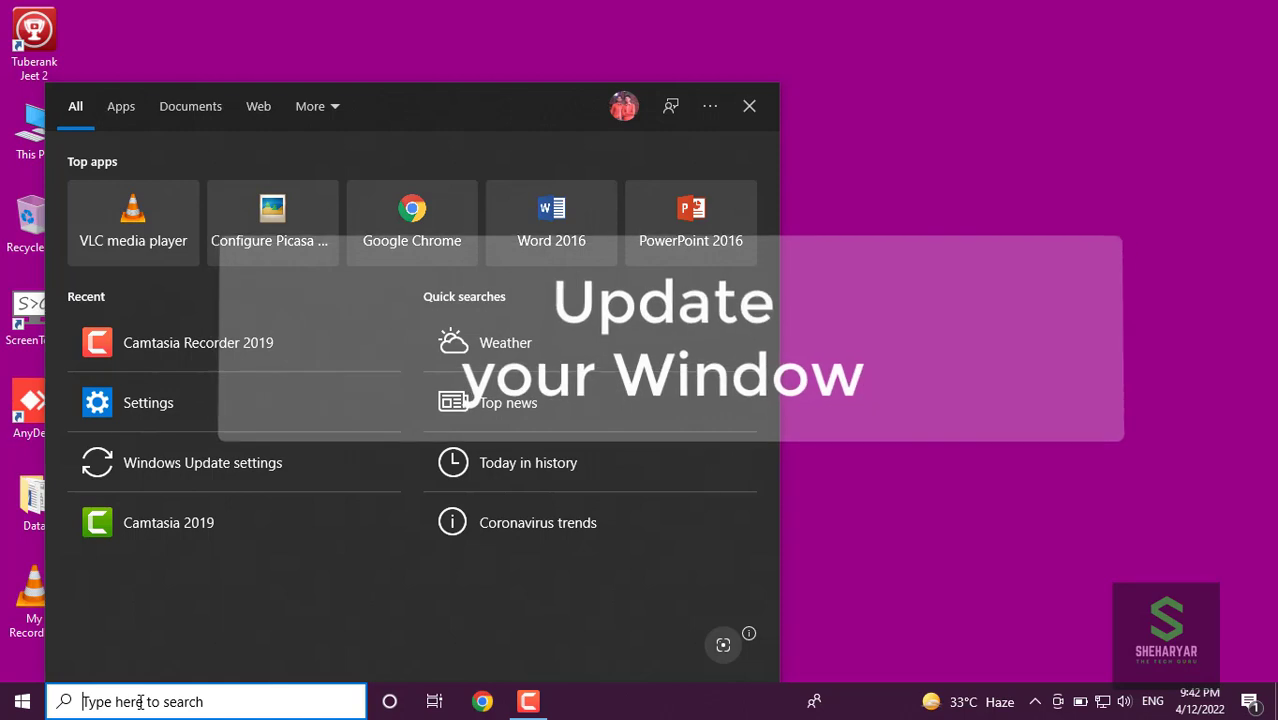
text(w)
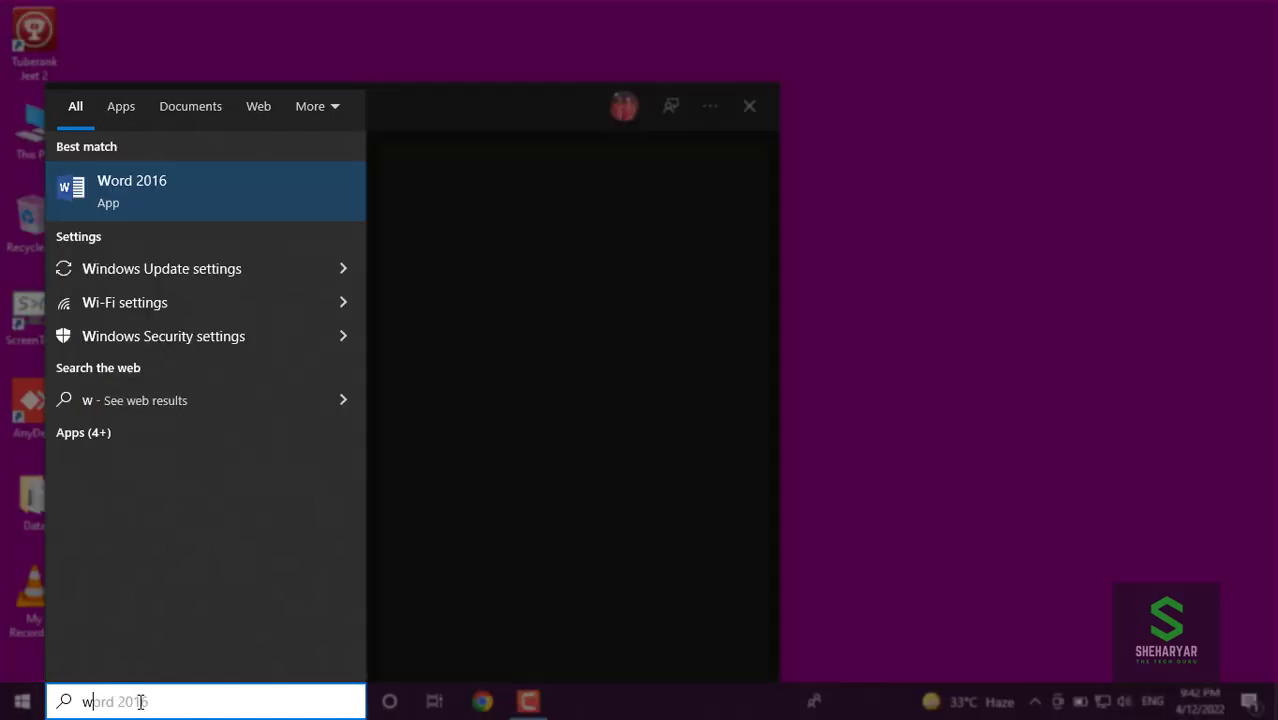
text(indo)
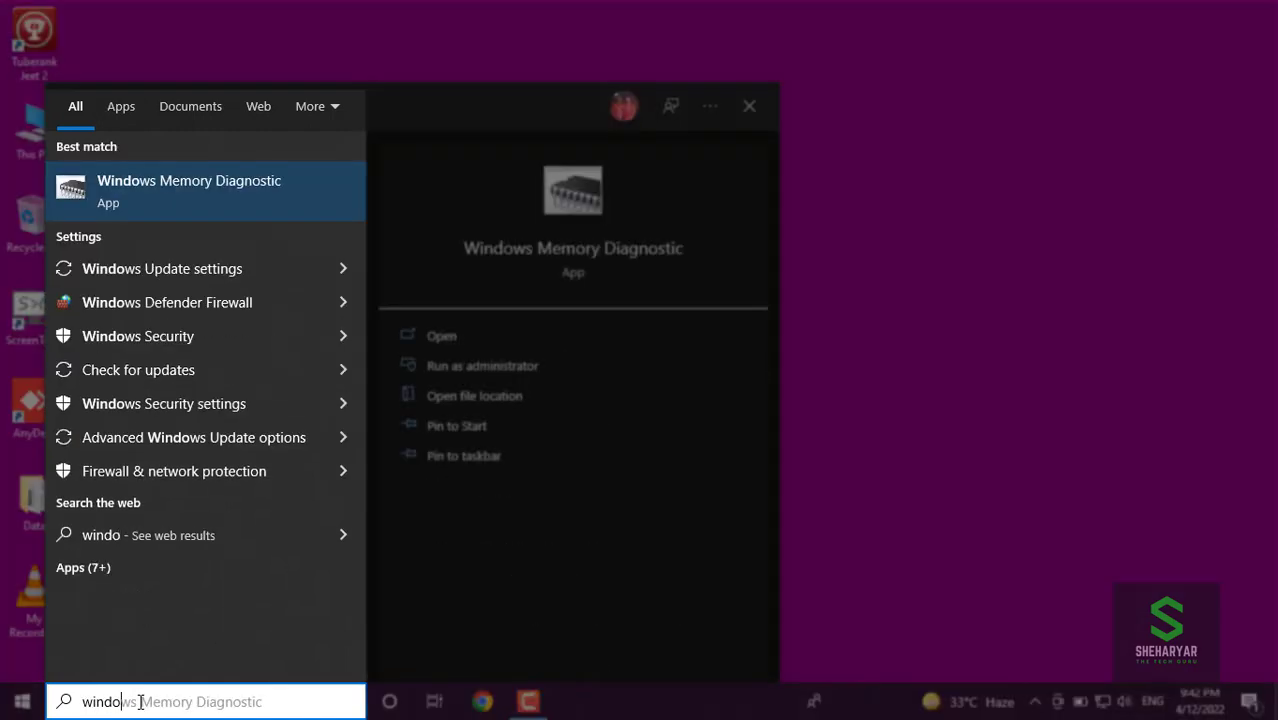
text(w up)
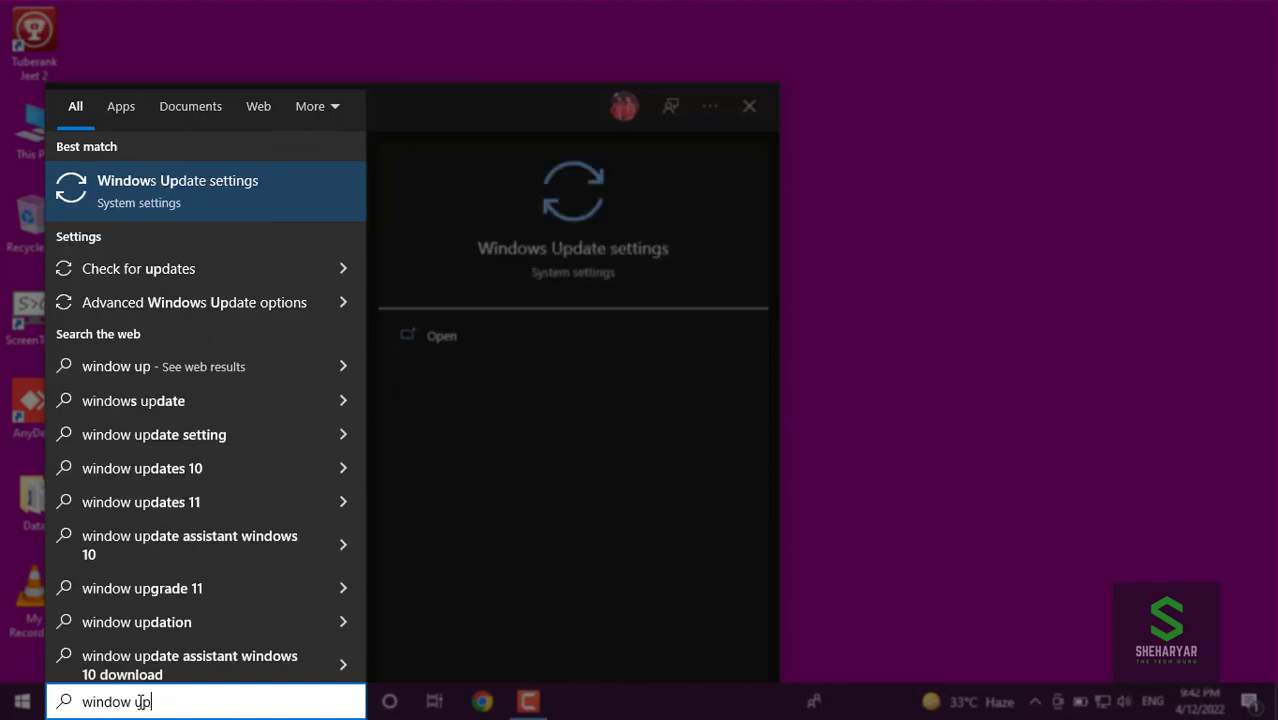
click(166, 205)
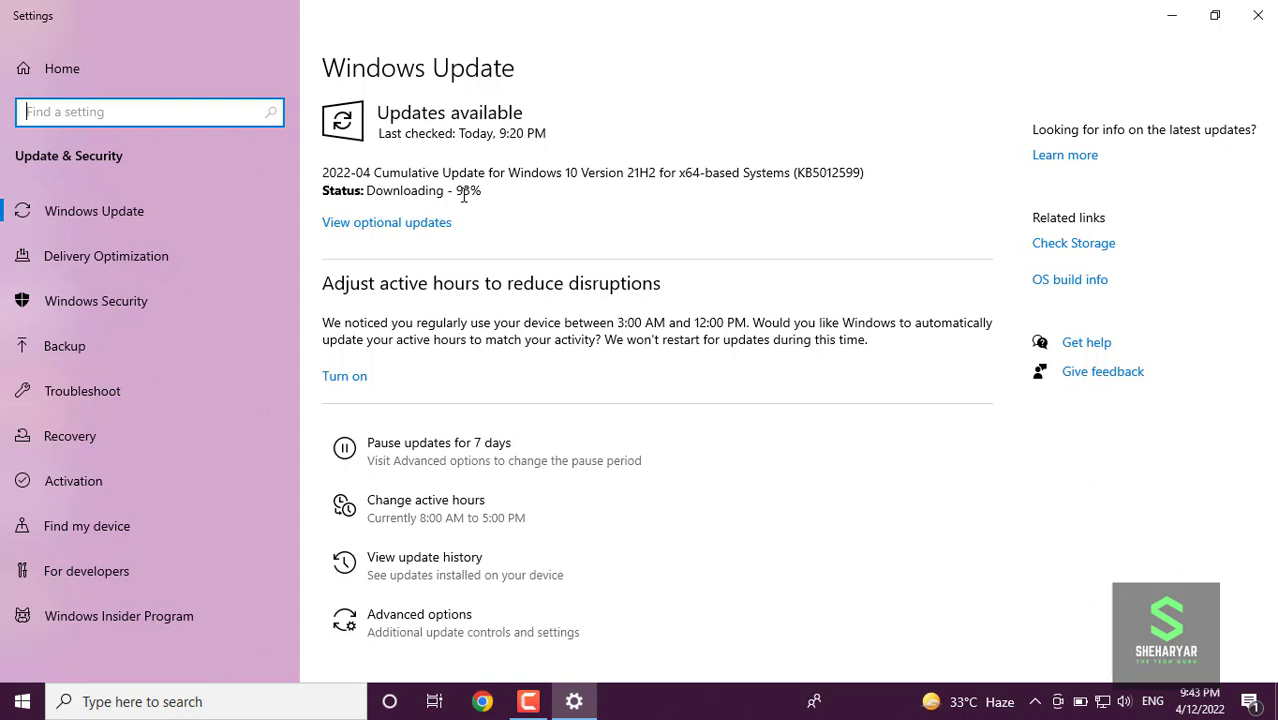
click(1250, 28)
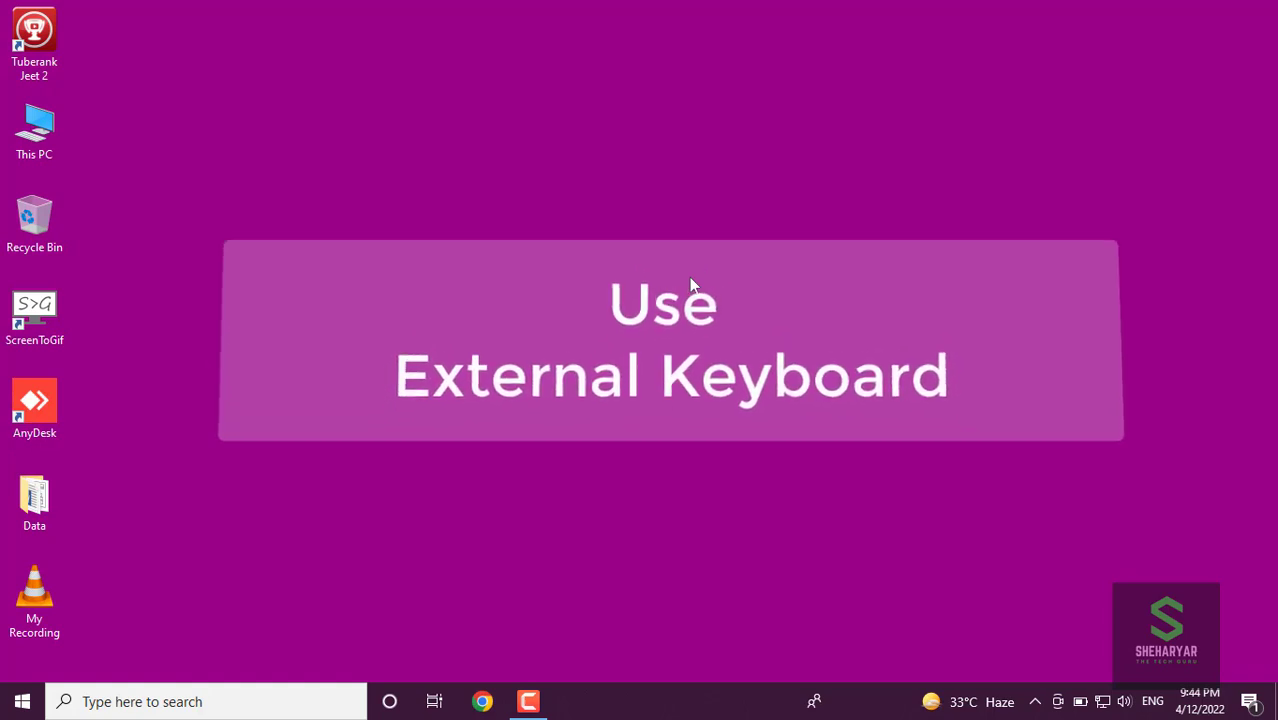
Find and launch the On-Screen Keyboard app, and move its window slightly higher on the desktop.
click(196, 701)
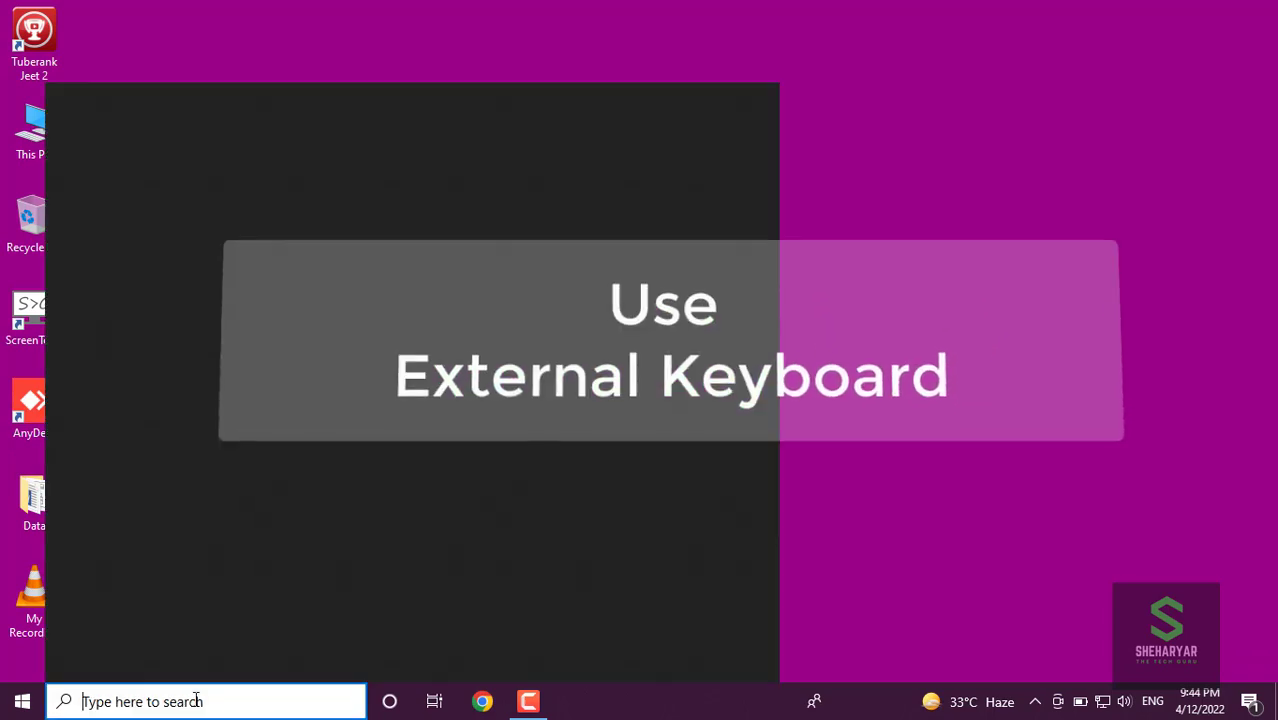
text(onscre)
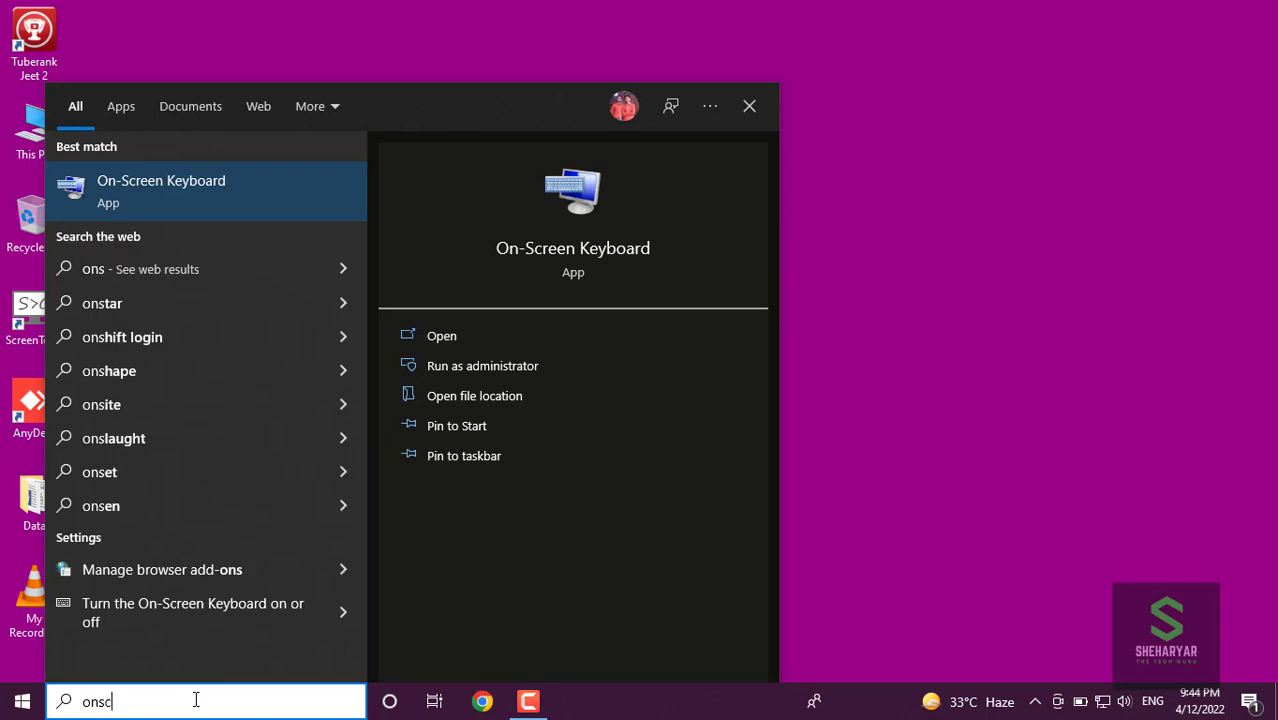
click(173, 198)
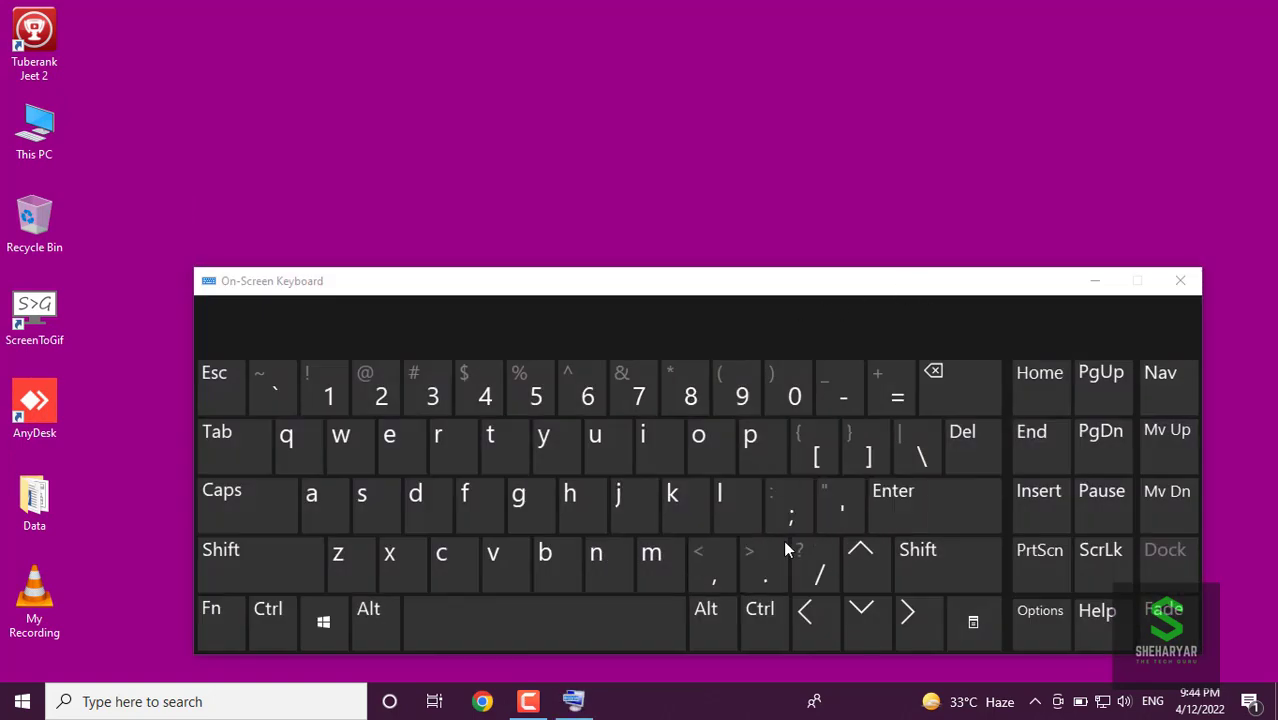
drag(619, 285, 564, 237)
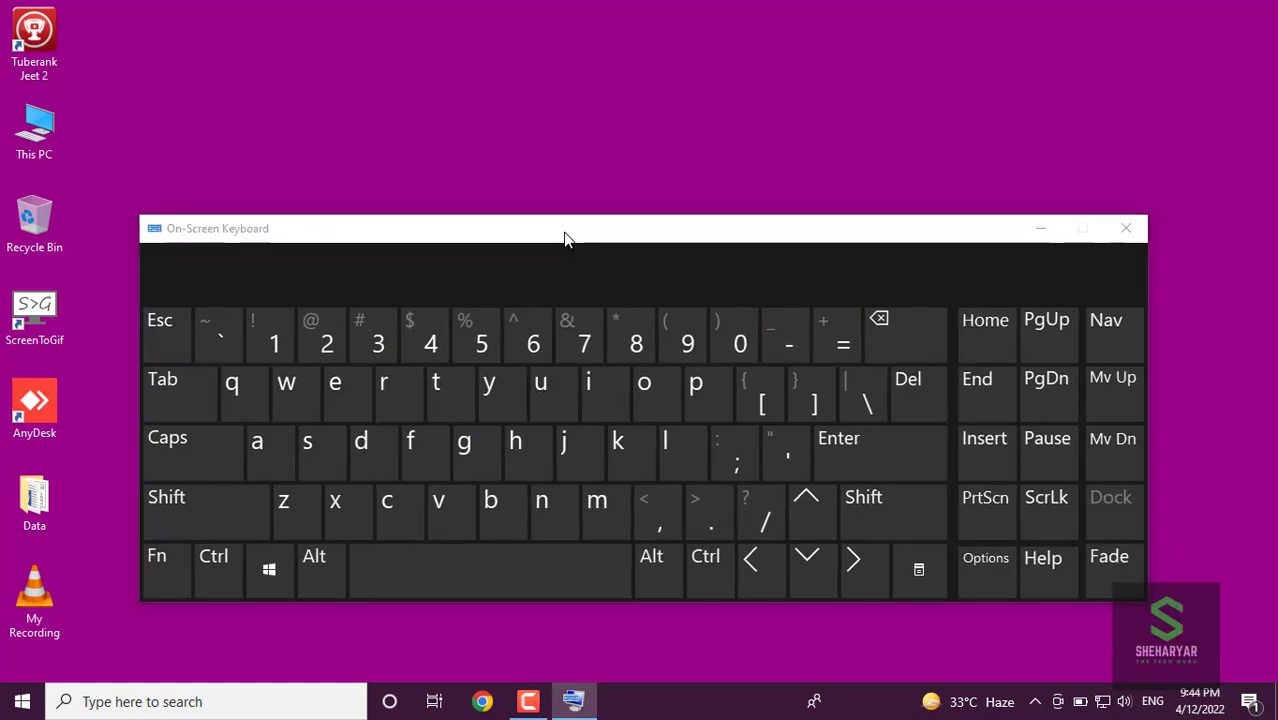